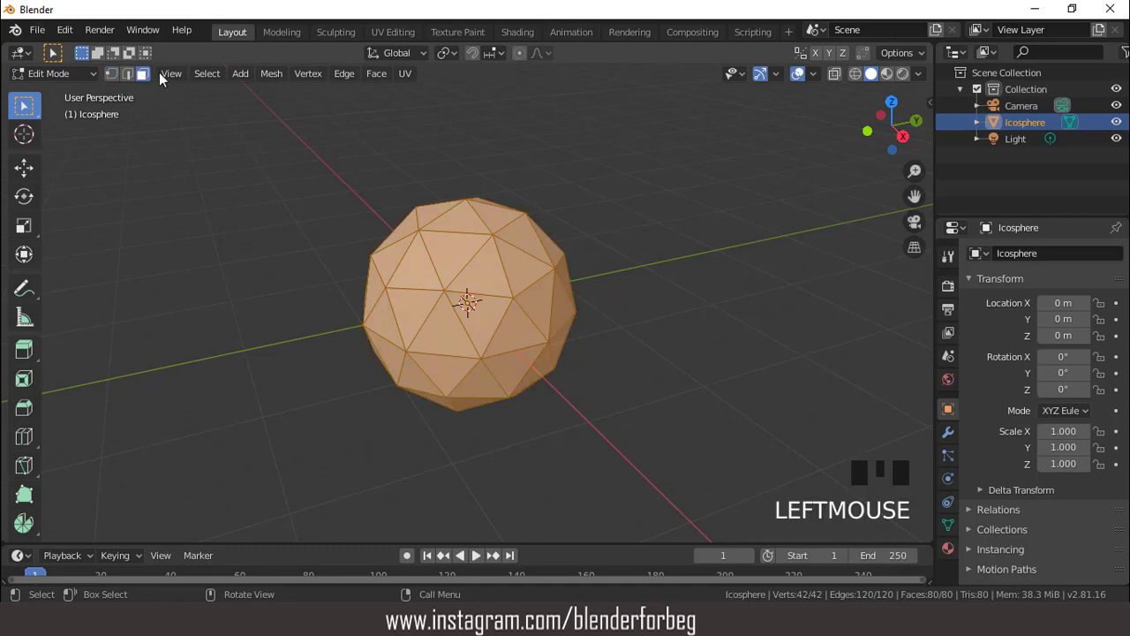
Set the pivot to Individual Origins and inset all icosphere faces individually with Offset Relative enabled and a thickness of 0.2174 m.
click(448, 53)
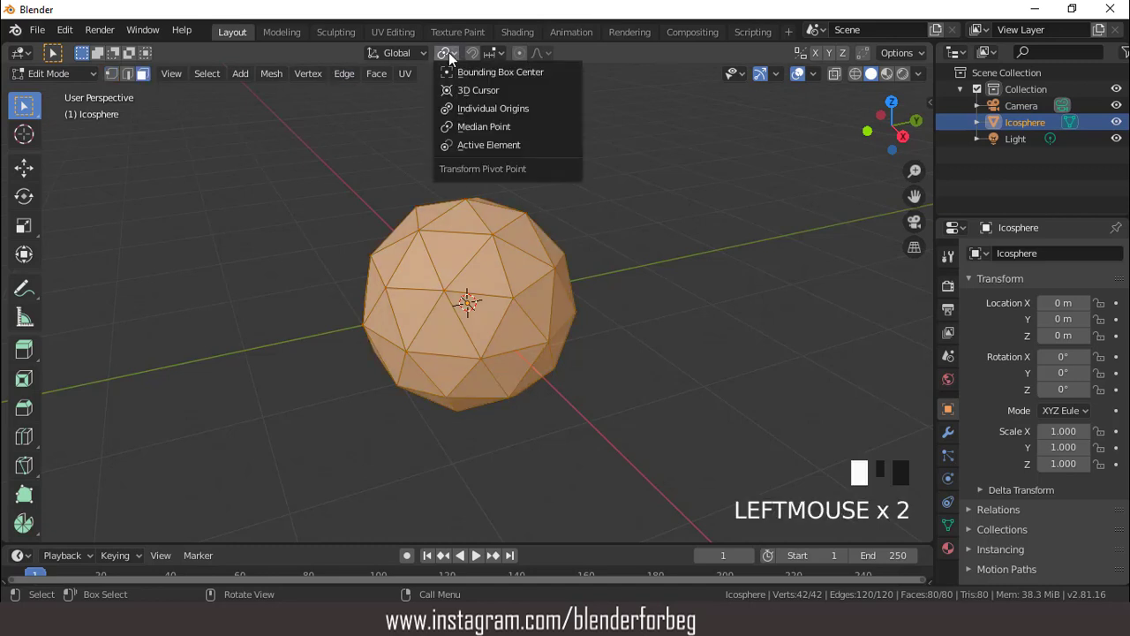
click(484, 109)
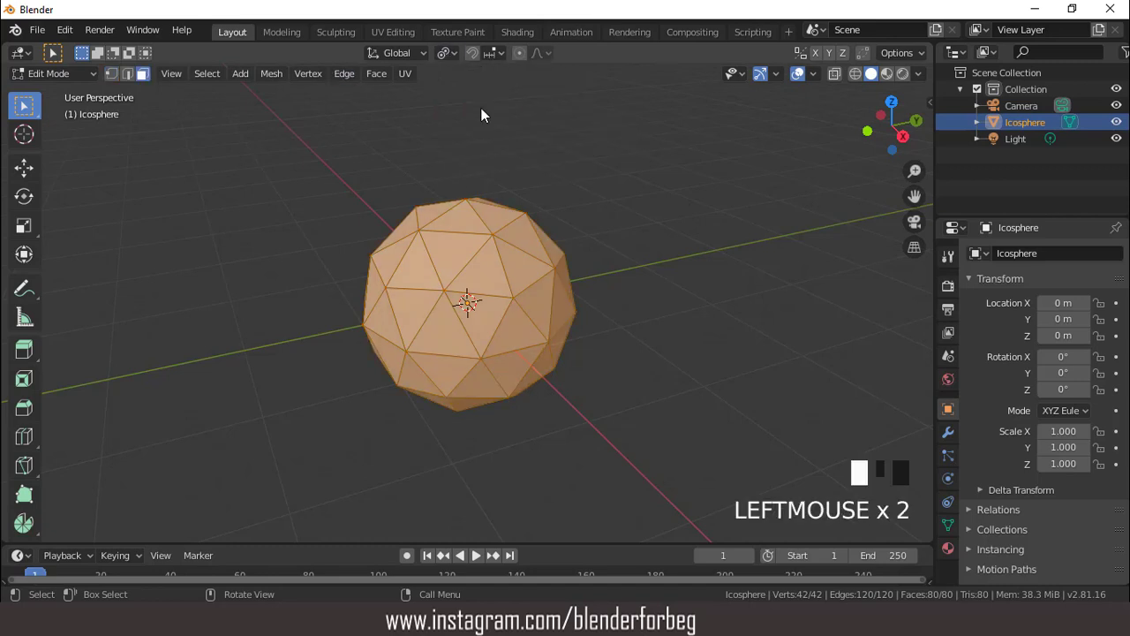
key(i)
click(647, 391)
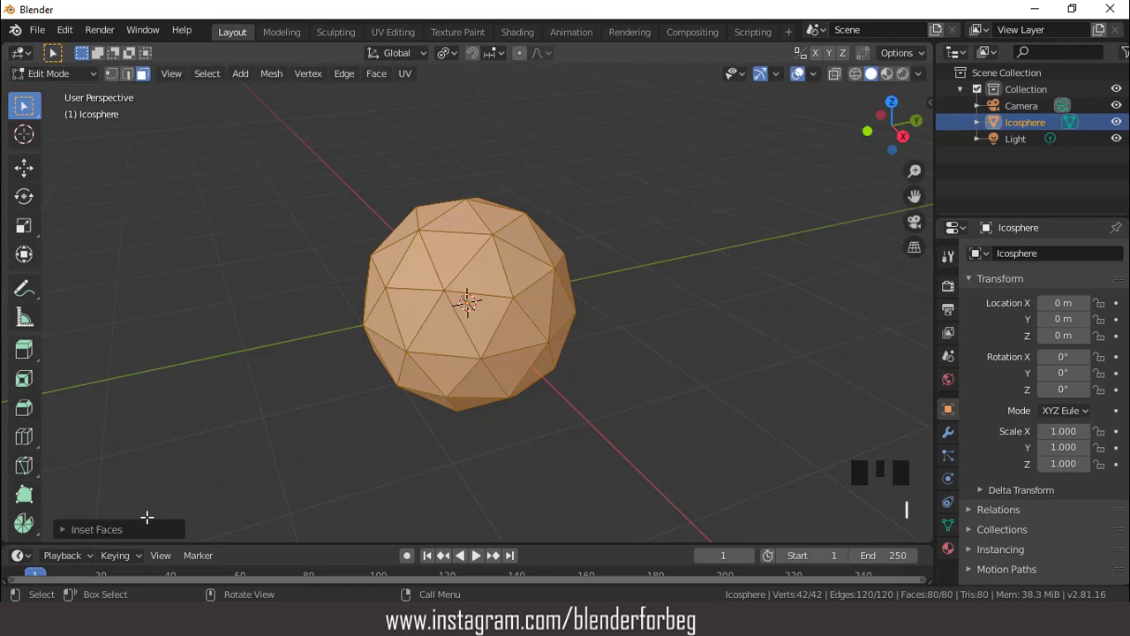
click(62, 528)
click(270, 505)
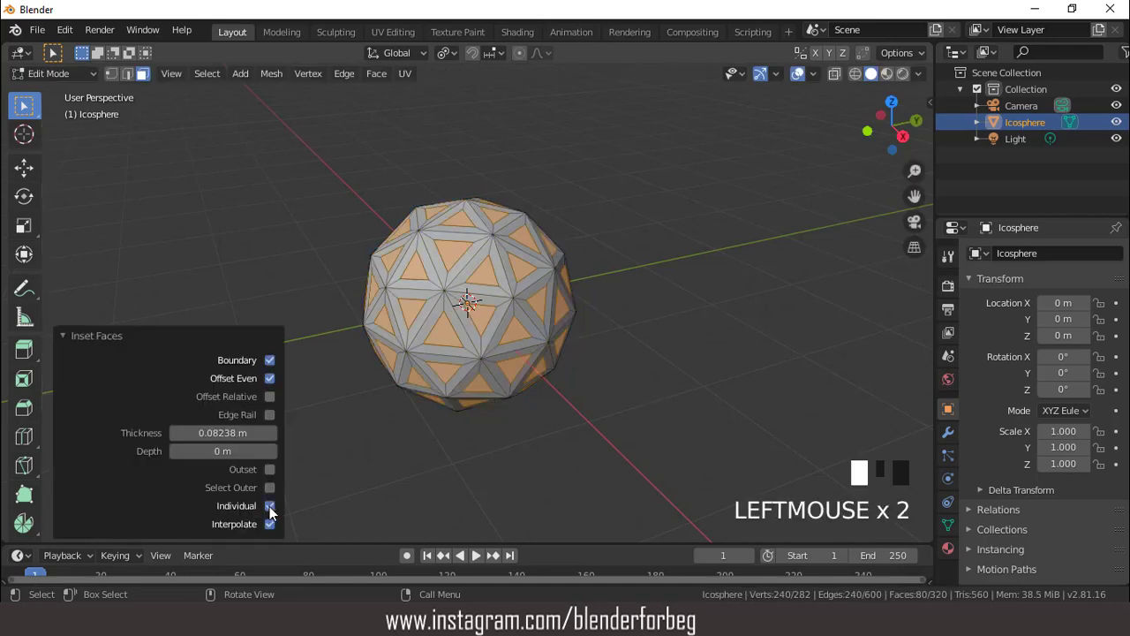
click(269, 396)
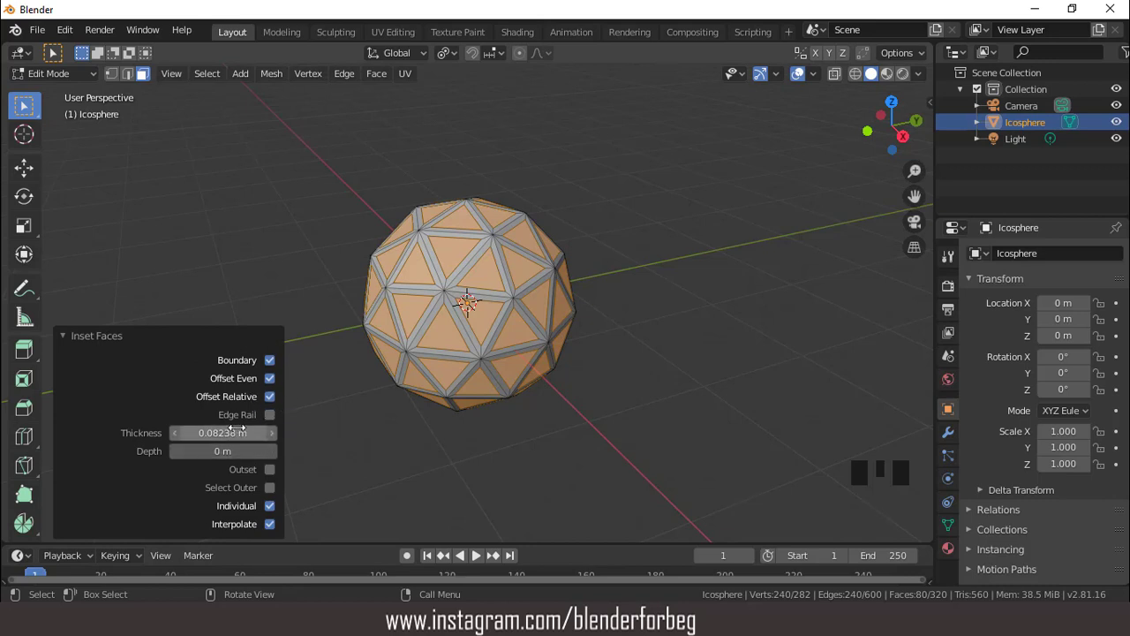
click(271, 432)
drag(223, 433, 338, 230)
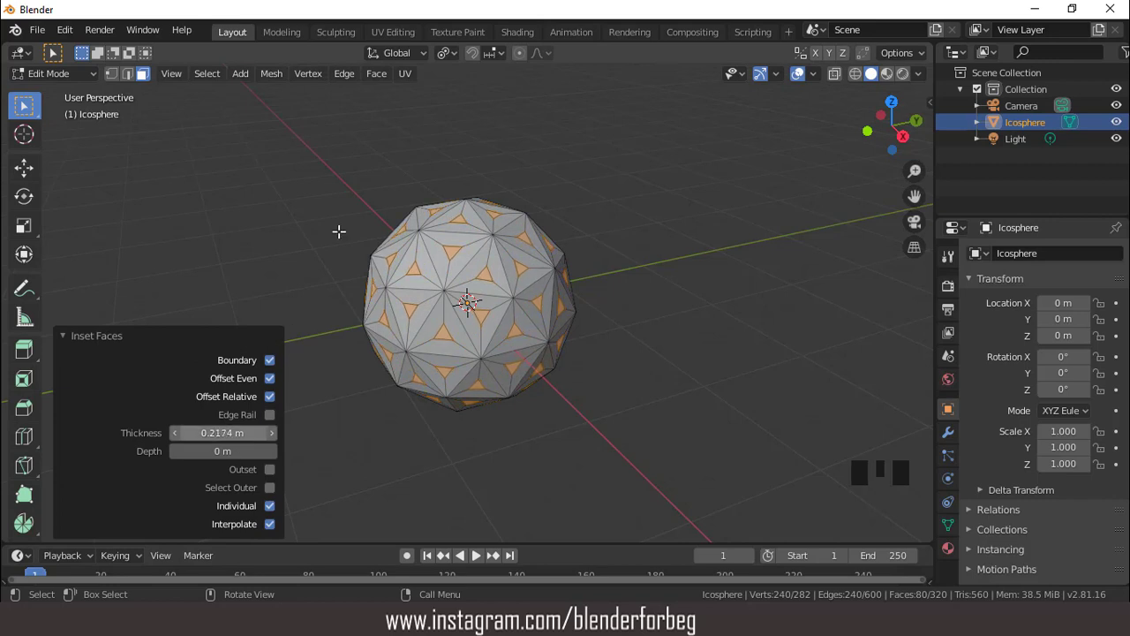
Extrude the inset faces outward along their normals by about 0.354 m and scale the spike ends down to about 0.482.
click(382, 75)
click(416, 109)
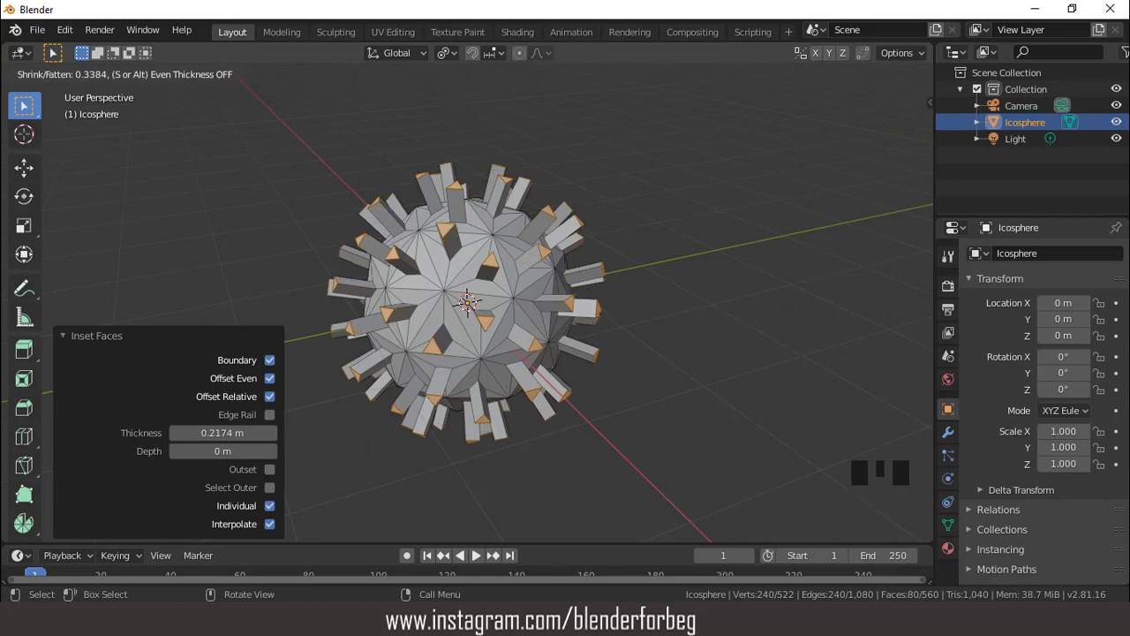
click(429, 99)
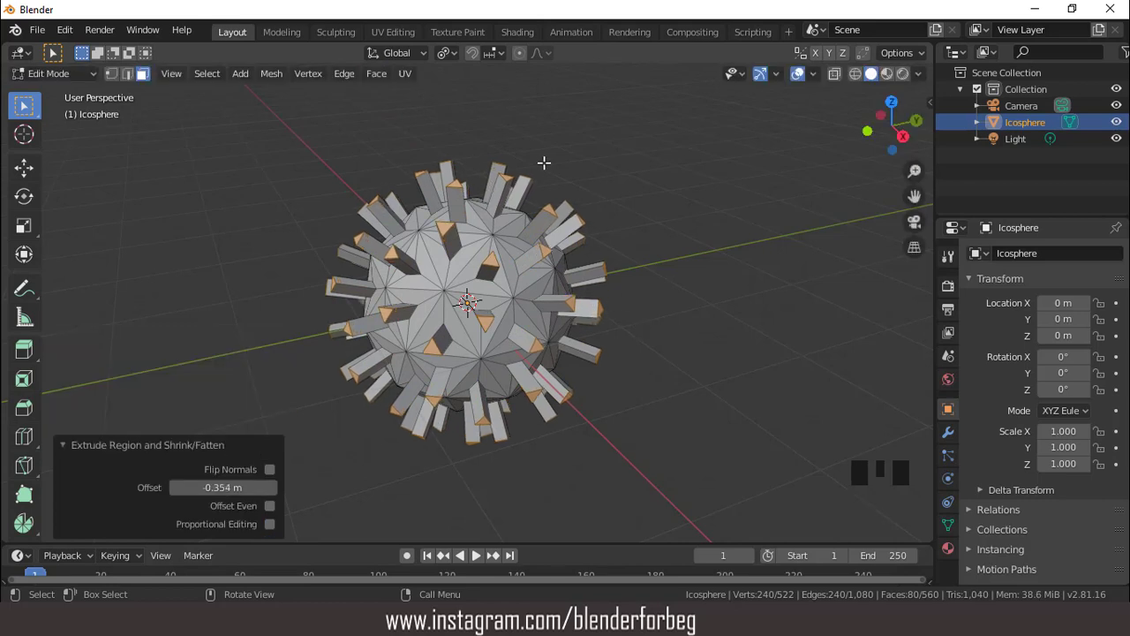
key(s)
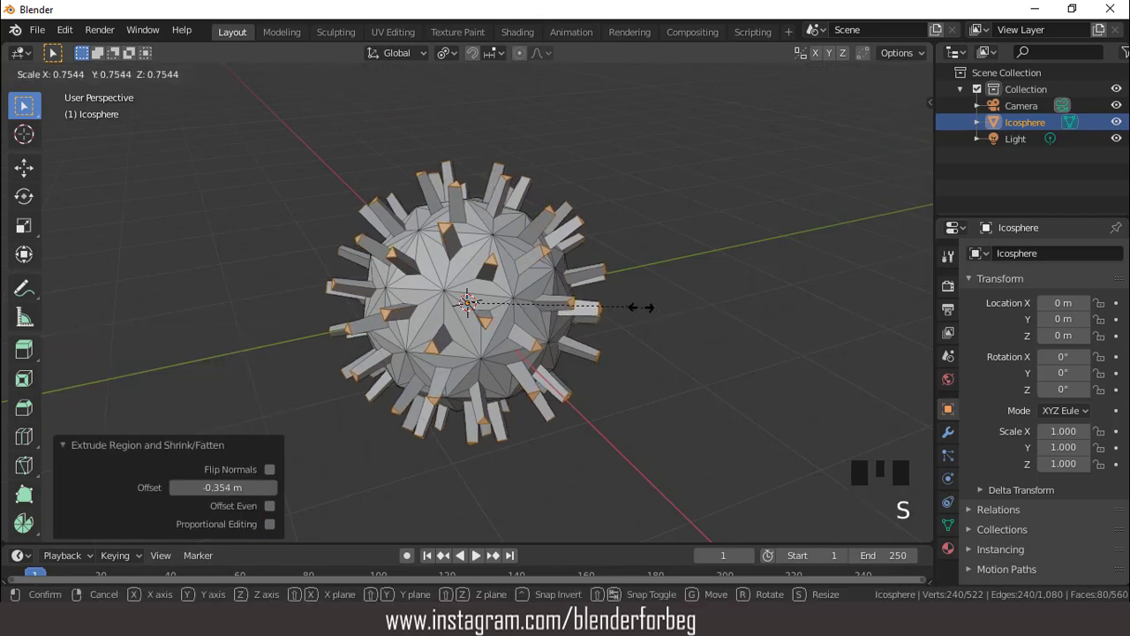
click(583, 300)
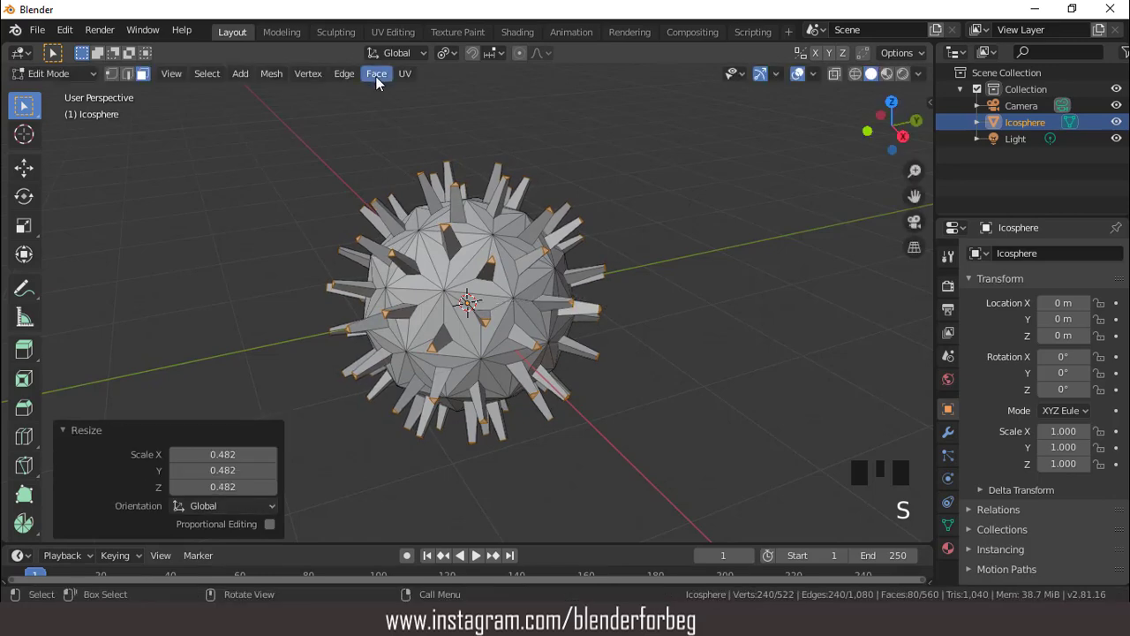
Extrude the spike ends along their normals by about 0.108 m and enlarge the tips by about 3.309, followed by another 1.406.
click(375, 76)
click(387, 104)
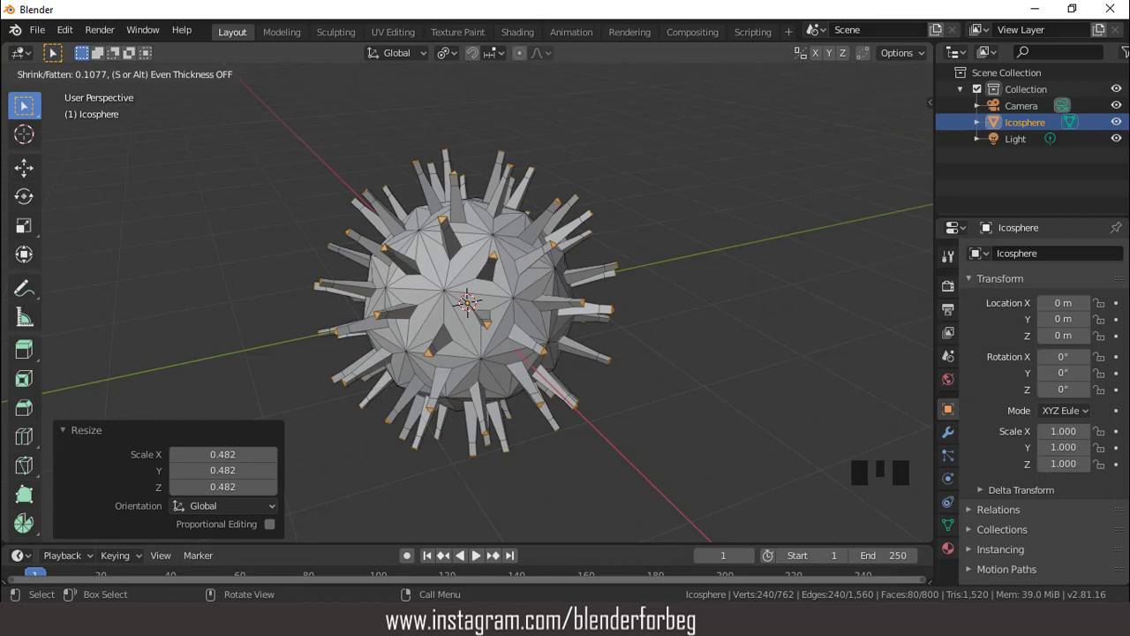
click(550, 249)
key(s)
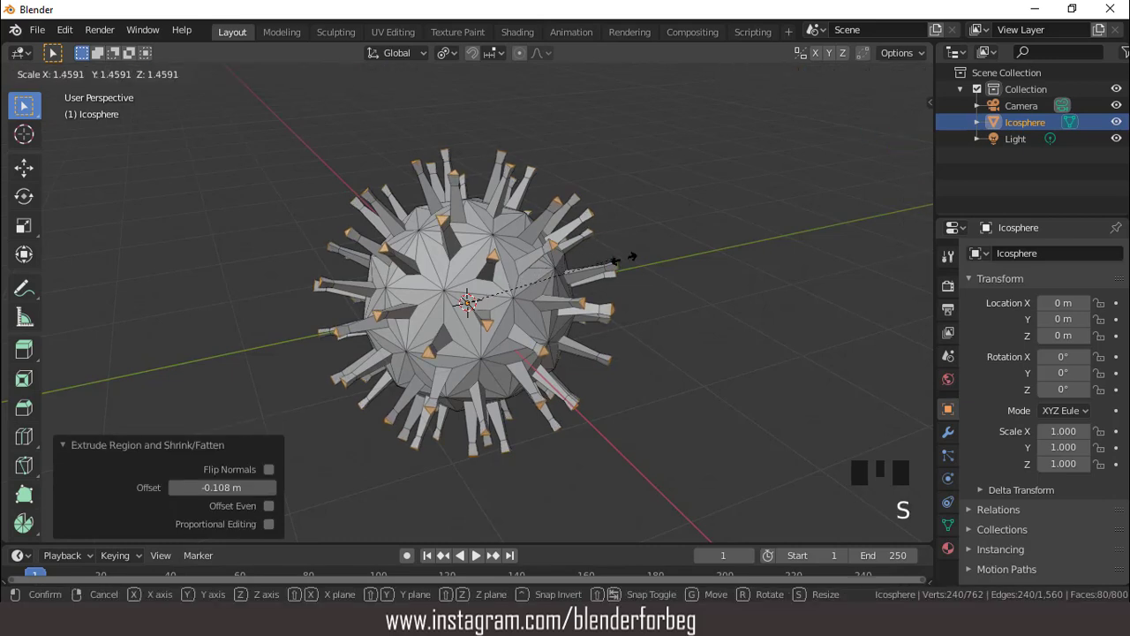
click(747, 270)
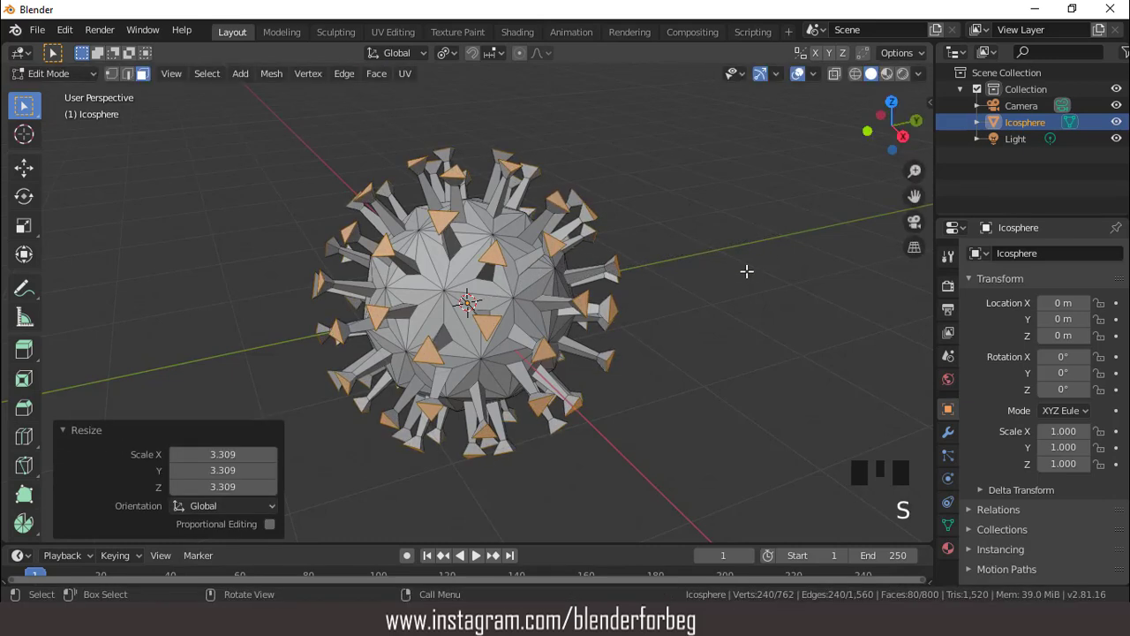
key(s)
click(756, 295)
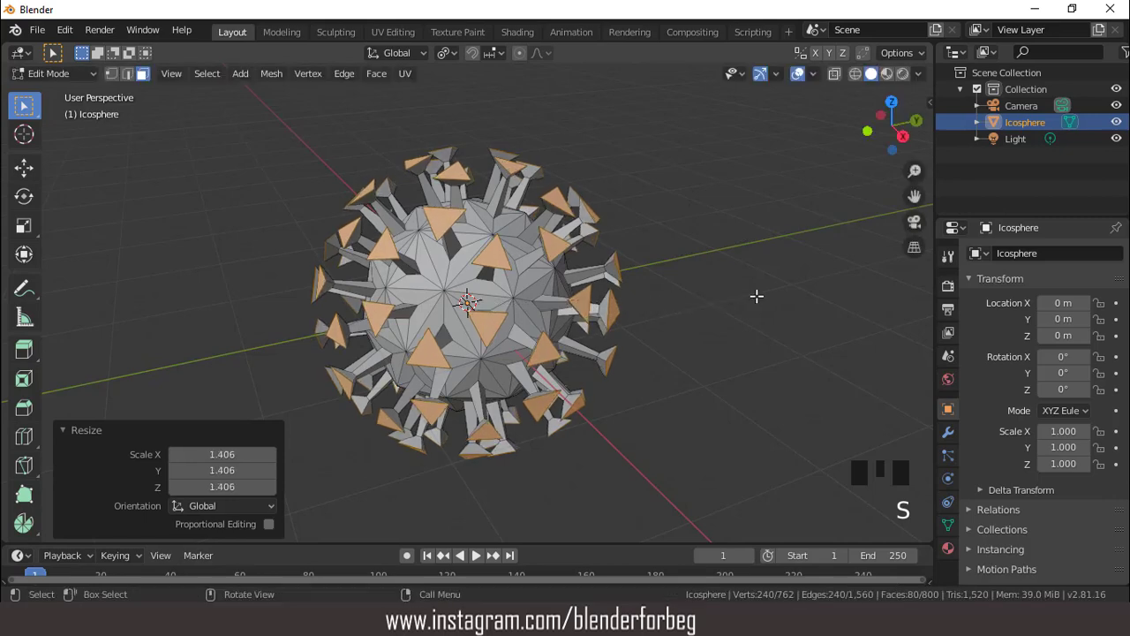
Return to Object Mode and add a Subdivision Surface modifier with viewport and render subdivisions both set to 3.
key(Tab)
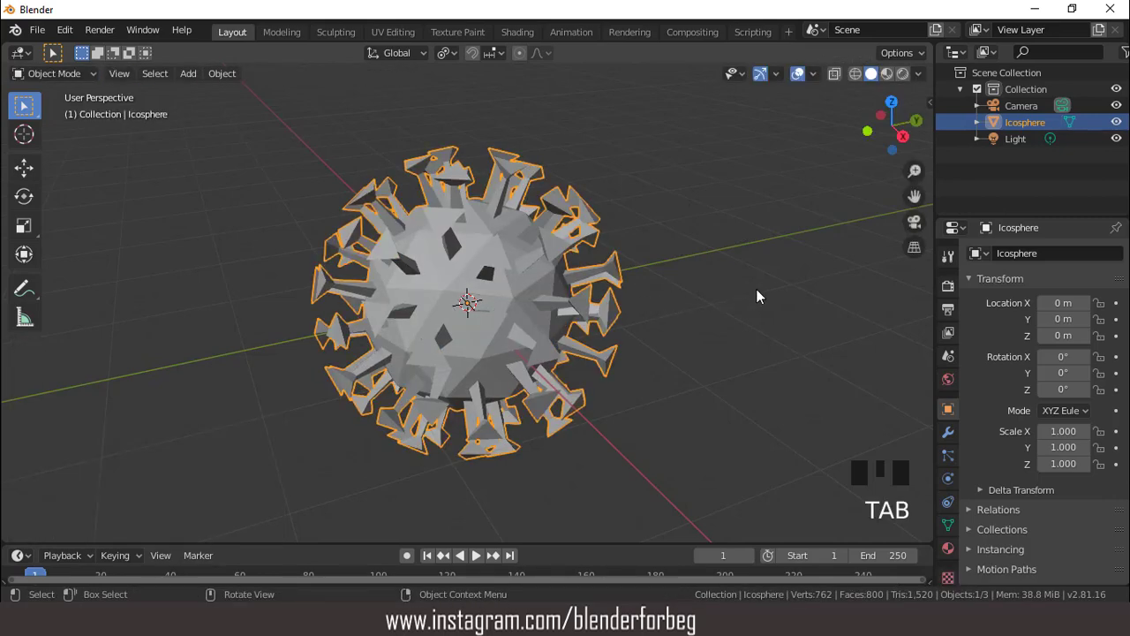
click(949, 432)
click(1019, 254)
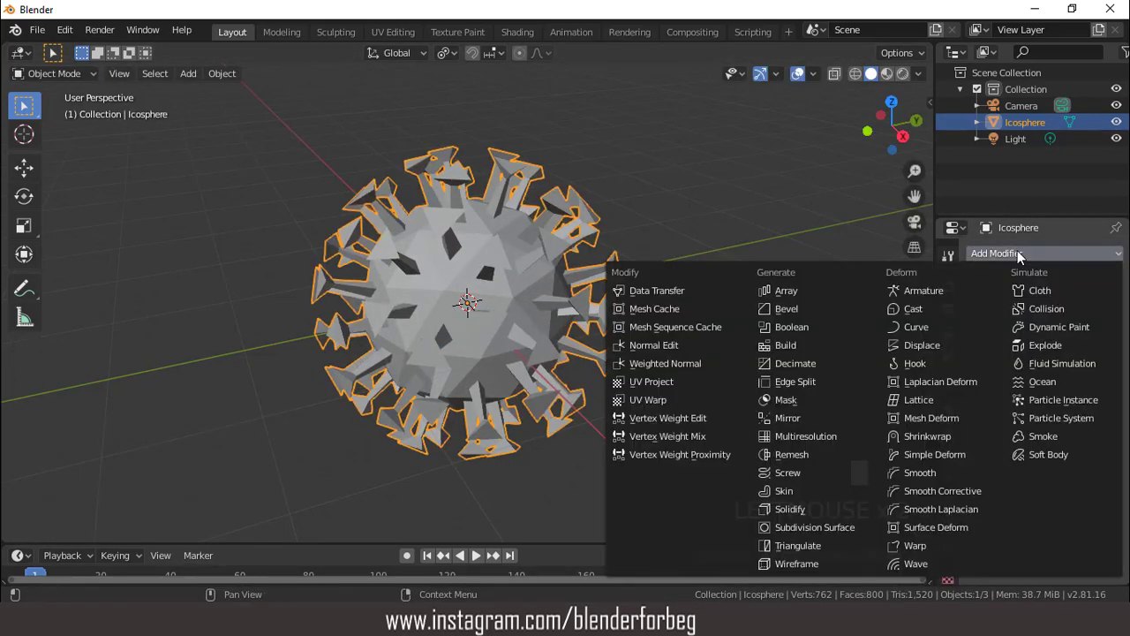
click(803, 526)
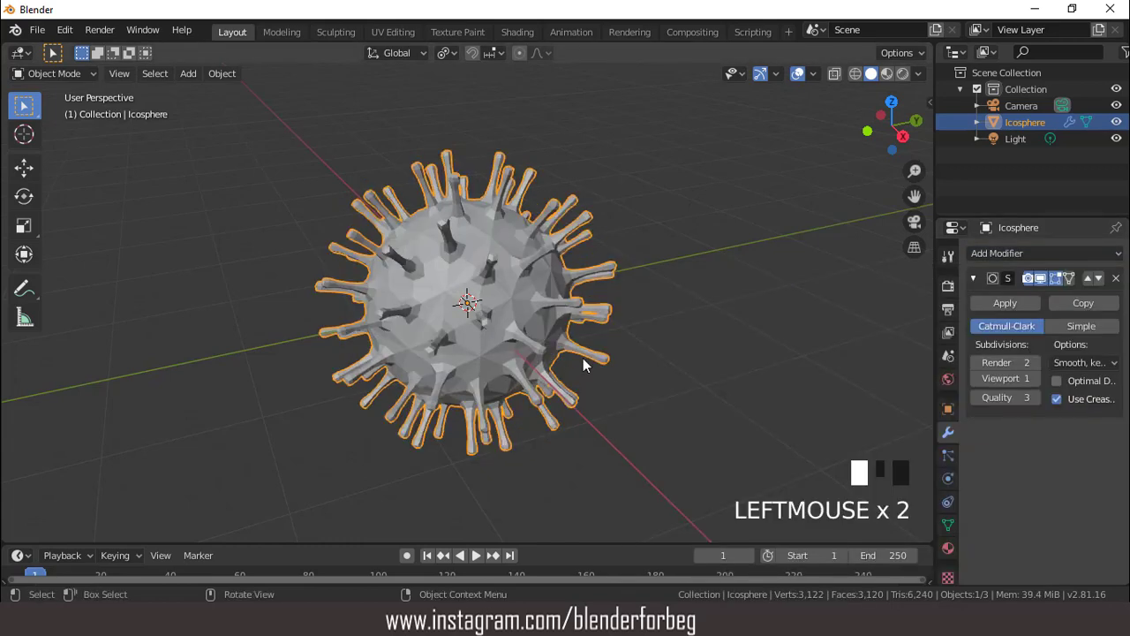
scroll(539, 317, up, 2)
click(1037, 378)
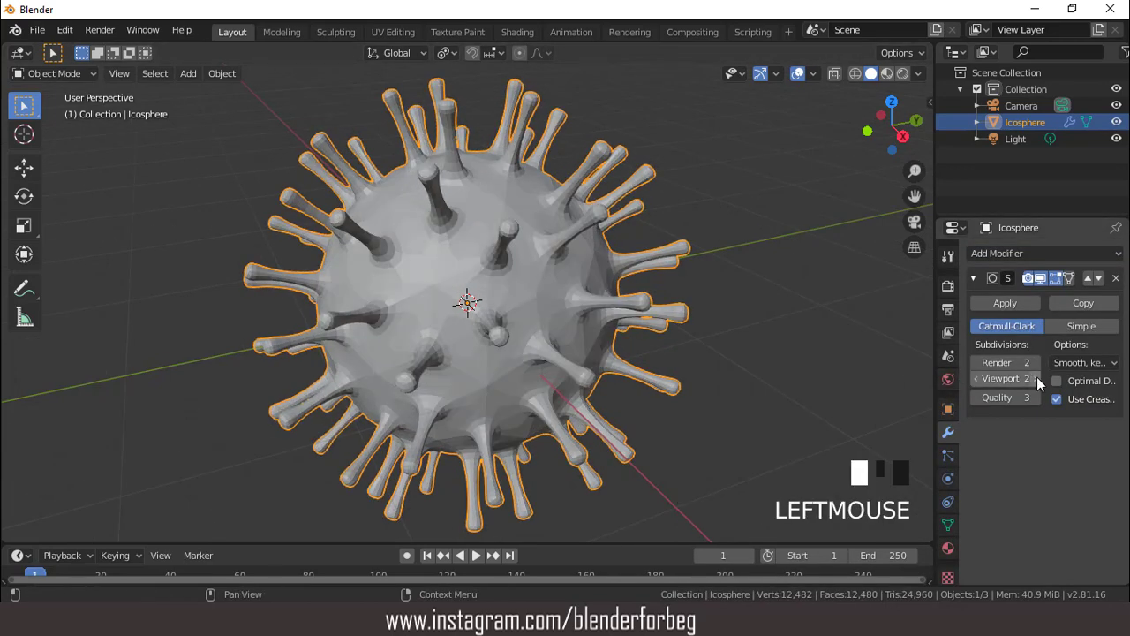
click(1037, 378)
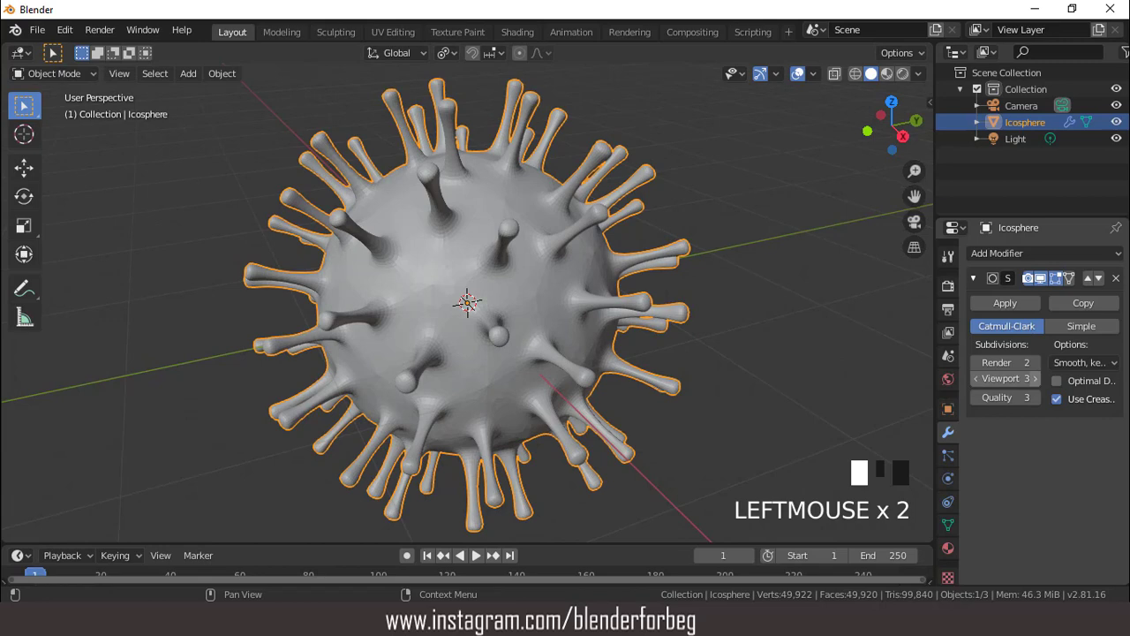
click(1035, 362)
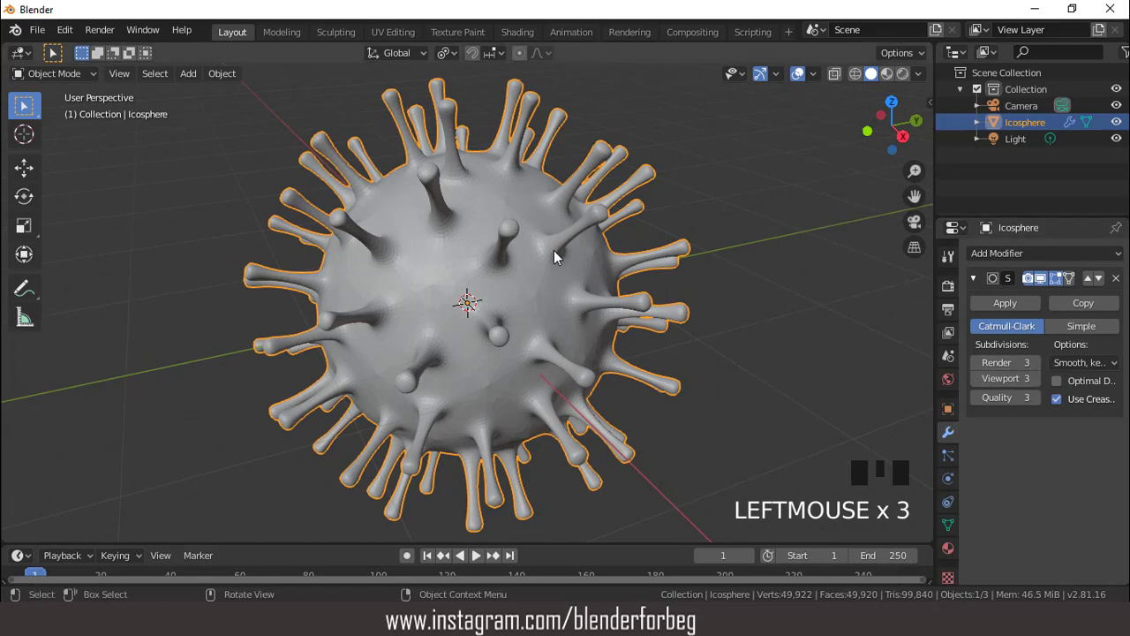
Scale the selected spike tip faces up by about 1.6 in Edit Mode, then return to Object Mode.
key(Tab)
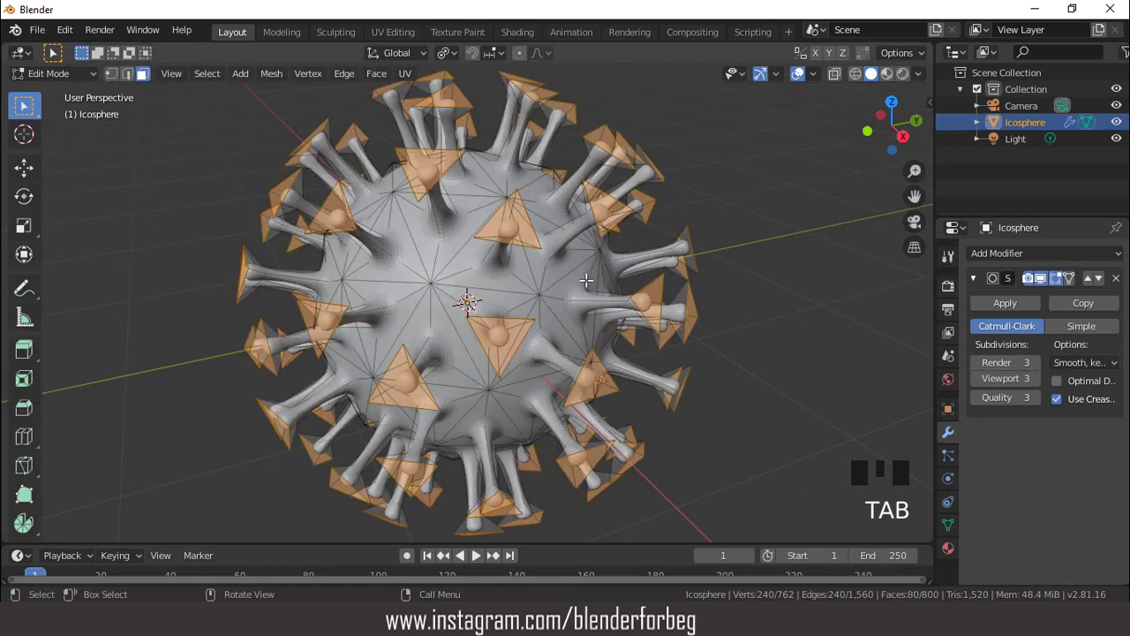
key(s)
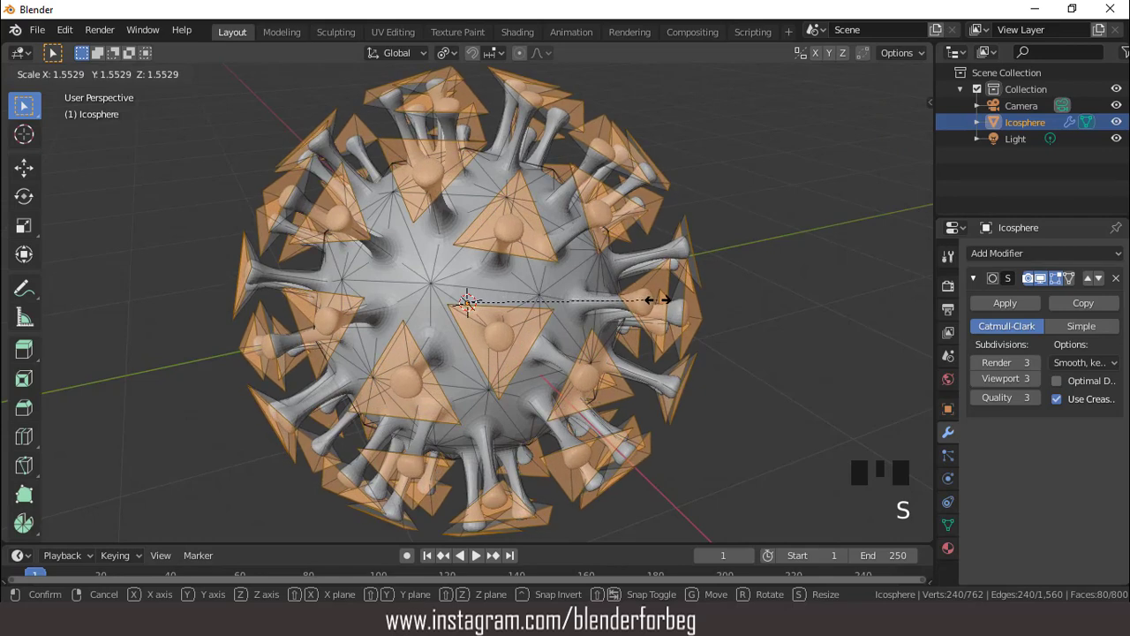
click(666, 301)
key(Tab)
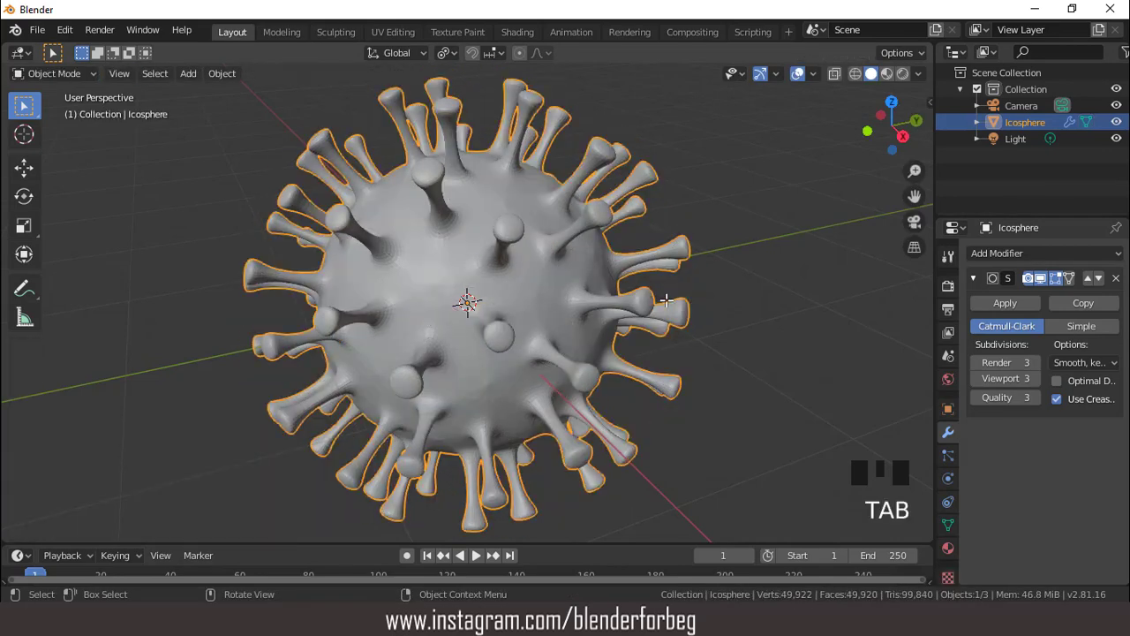
Inset the spike tip faces individually in Edit Mode with a thickness of about 0.2514 m.
middle_drag(667, 300, 640, 295)
scroll(639, 295, up, 2)
key(Tab)
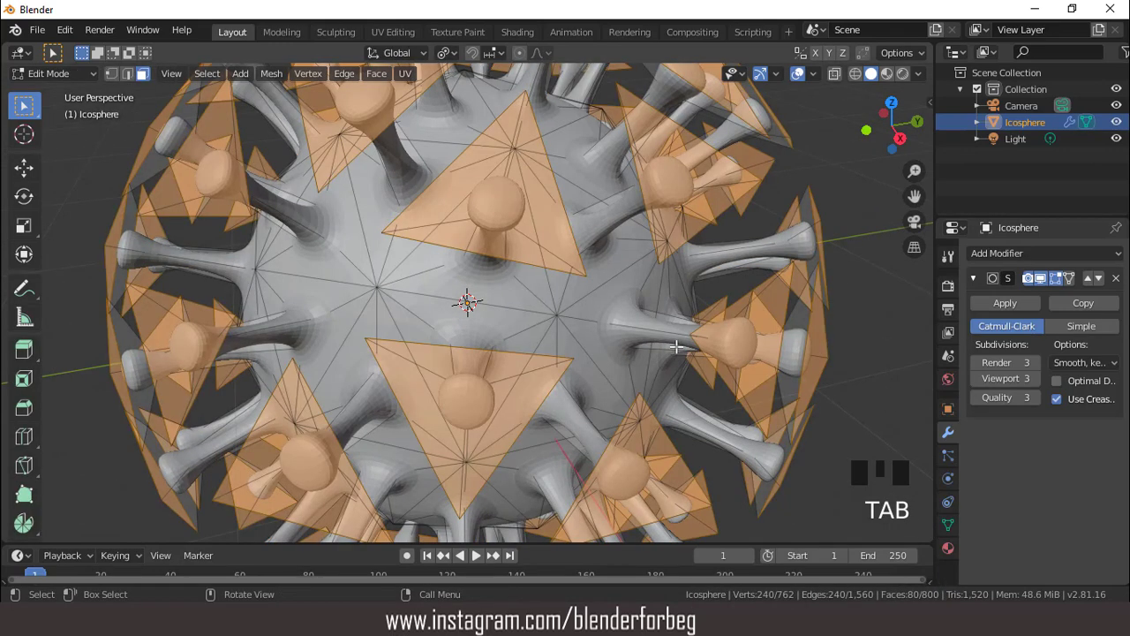
key(i)
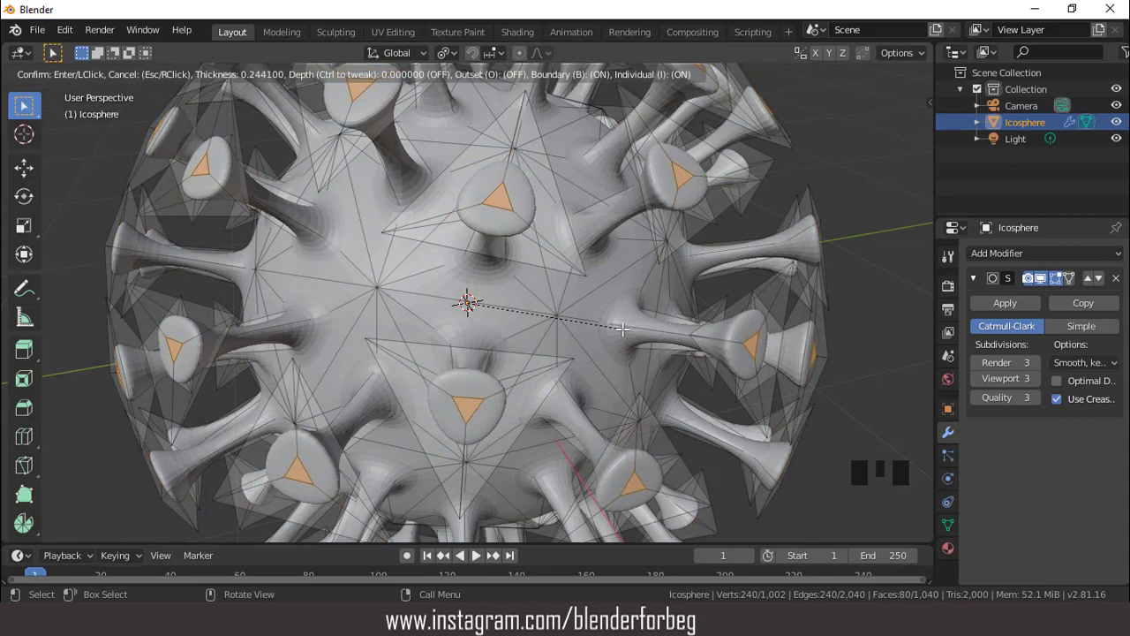
click(623, 328)
Extrude the inset tip faces inward along their normals by about 0.0371 m to hollow the spike ends, and leave Edit Mode.
click(377, 74)
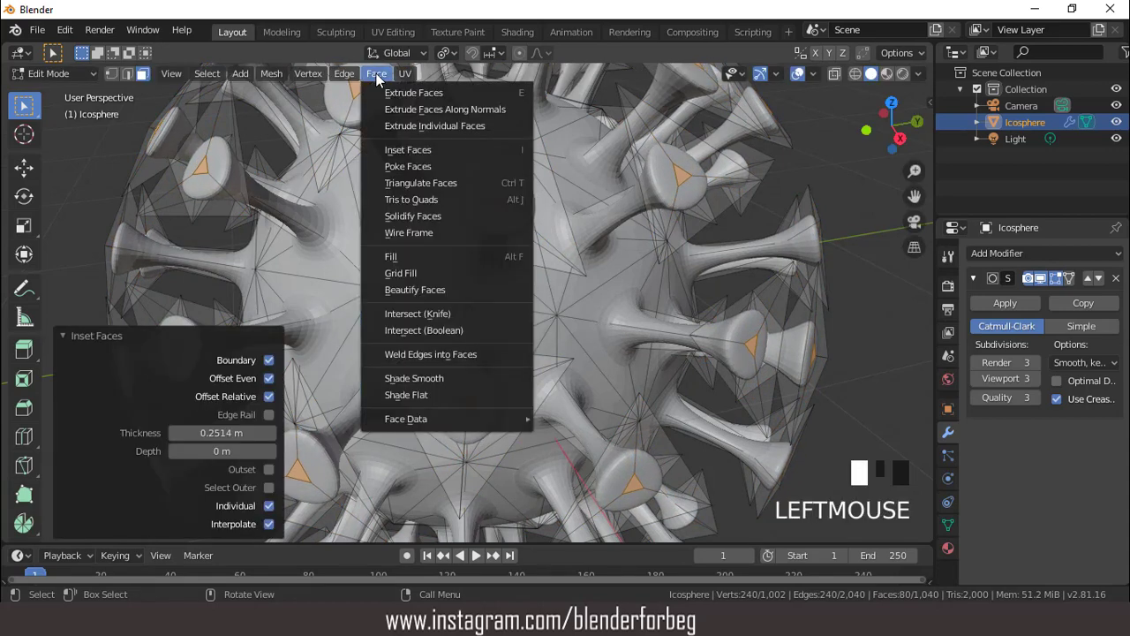
click(441, 108)
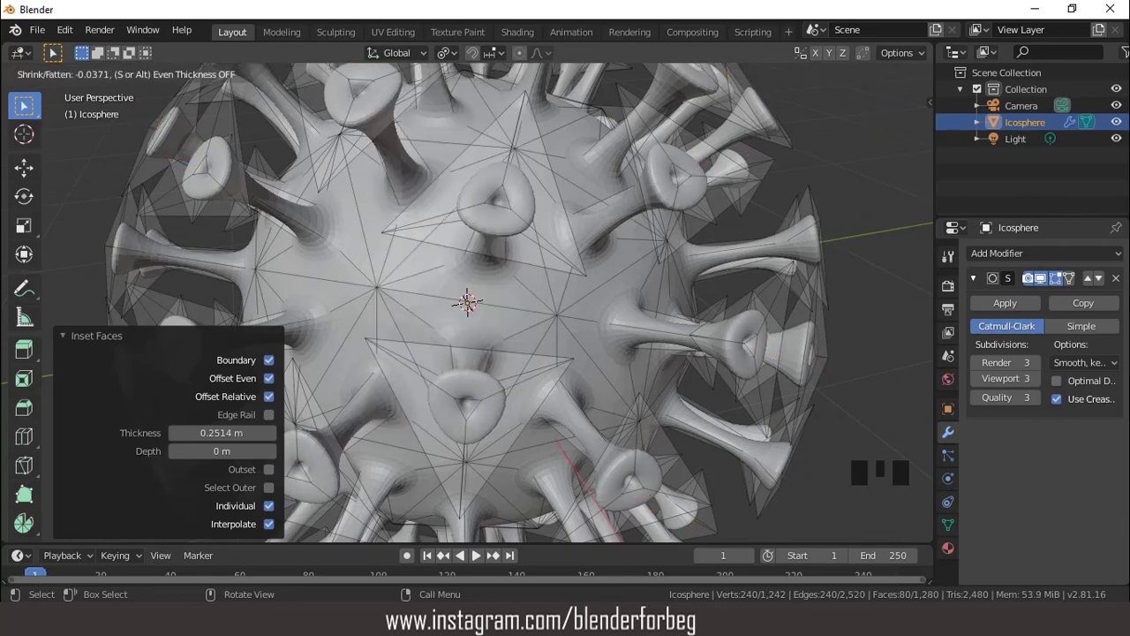
click(464, 162)
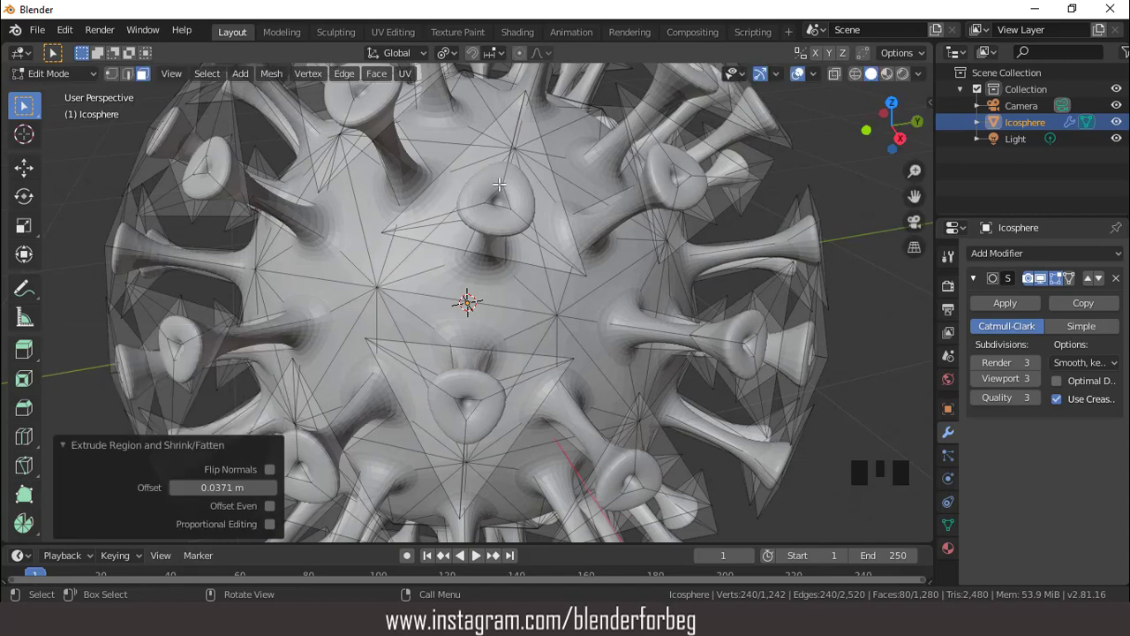
key(Tab)
Apply the Subdivision Surface modifier and shade the icosphere smooth.
scroll(492, 180, down, 5)
middle_drag(495, 183, 464, 181)
scroll(459, 200, up, 3)
click(1004, 303)
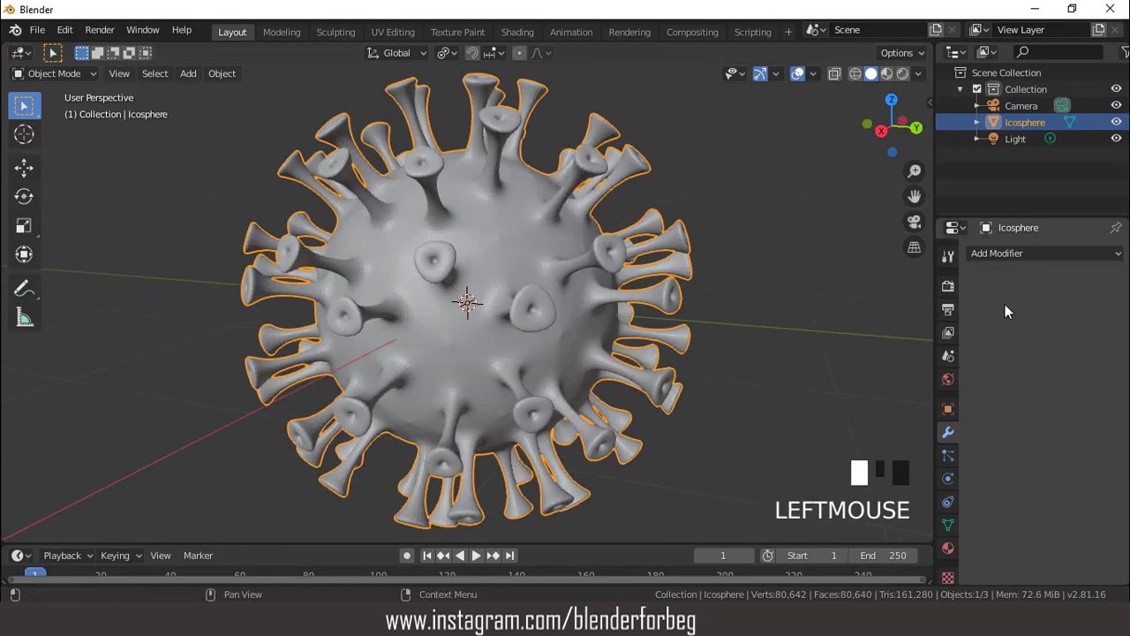
right_click(465, 203)
scroll(515, 233, up, 2)
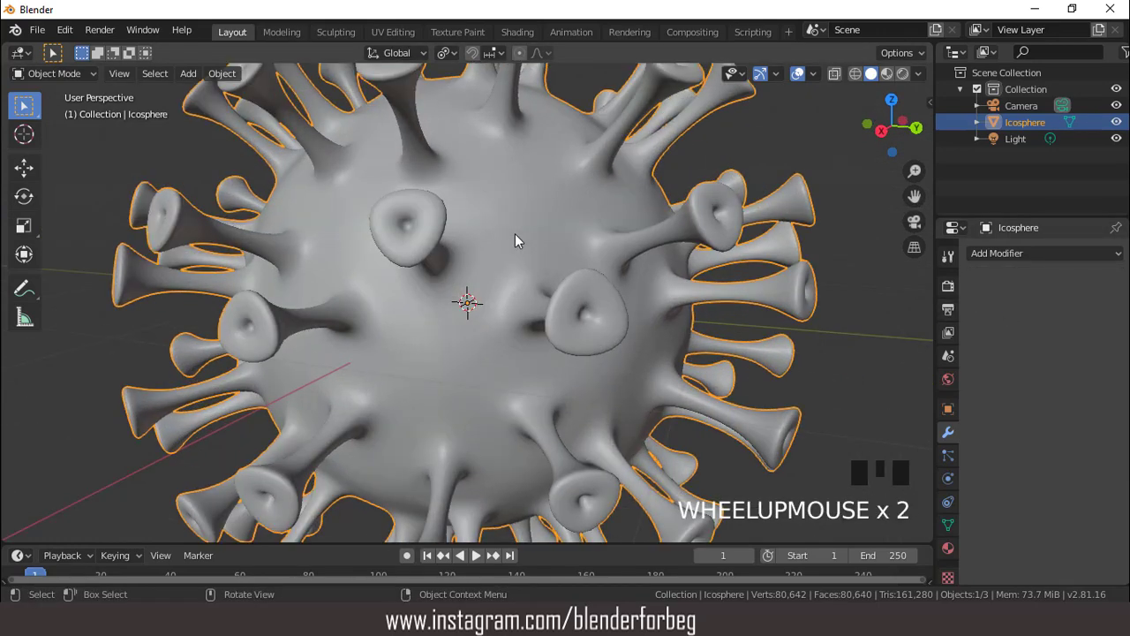
Hide the viewport overlays and switch the viewport shading to the material preview.
scroll(515, 233, down, 3)
click(799, 74)
scroll(633, 179, up, 2)
mouse_move(633, 179)
middle_down()
mouse_move(487, 122)
mouse_move(447, 154)
mouse_move(508, 213)
mouse_move(580, 209)
mouse_move(625, 189)
mouse_move(575, 212)
middle_up()
scroll(580, 209, down, 3)
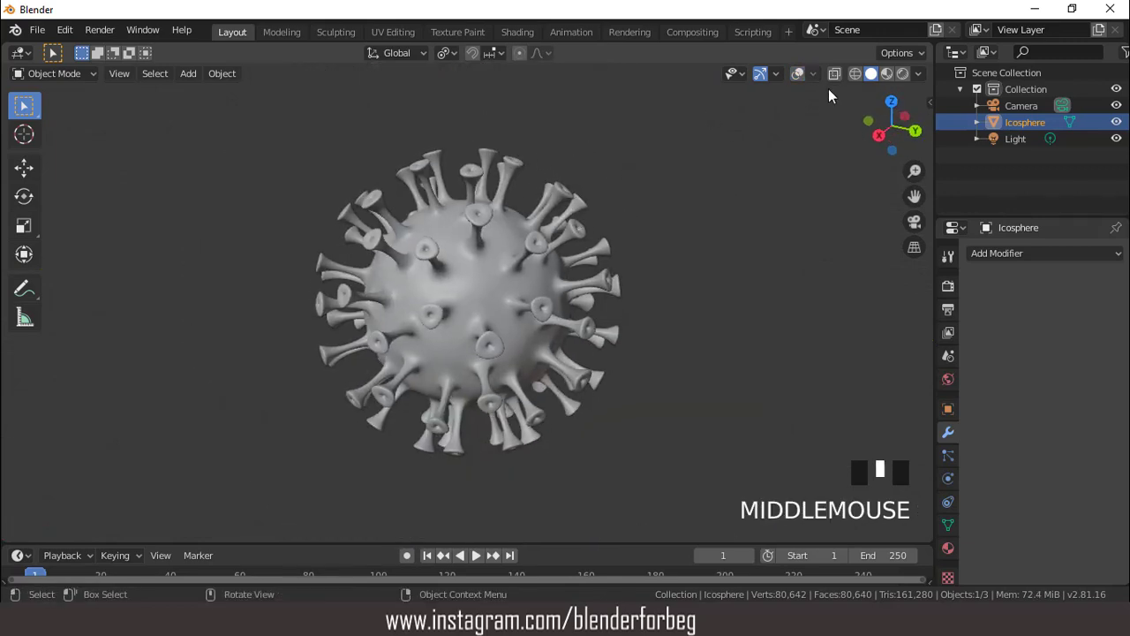
click(887, 74)
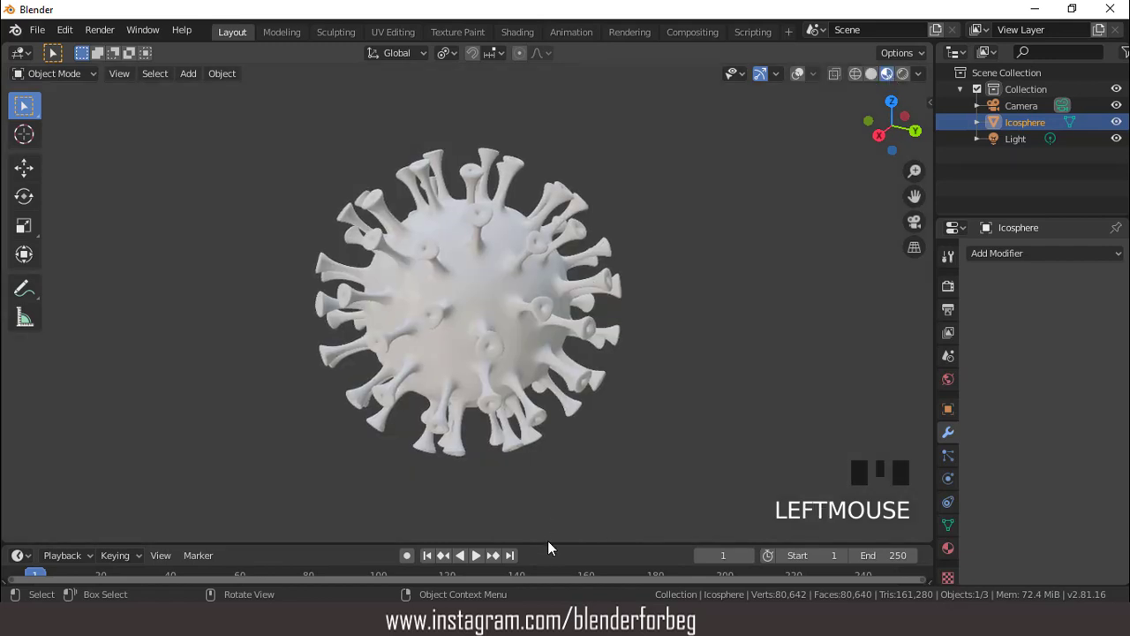
Enlarge the timeline area to about half the window height and change it to the Shader Editor.
drag(548, 540, 554, 267)
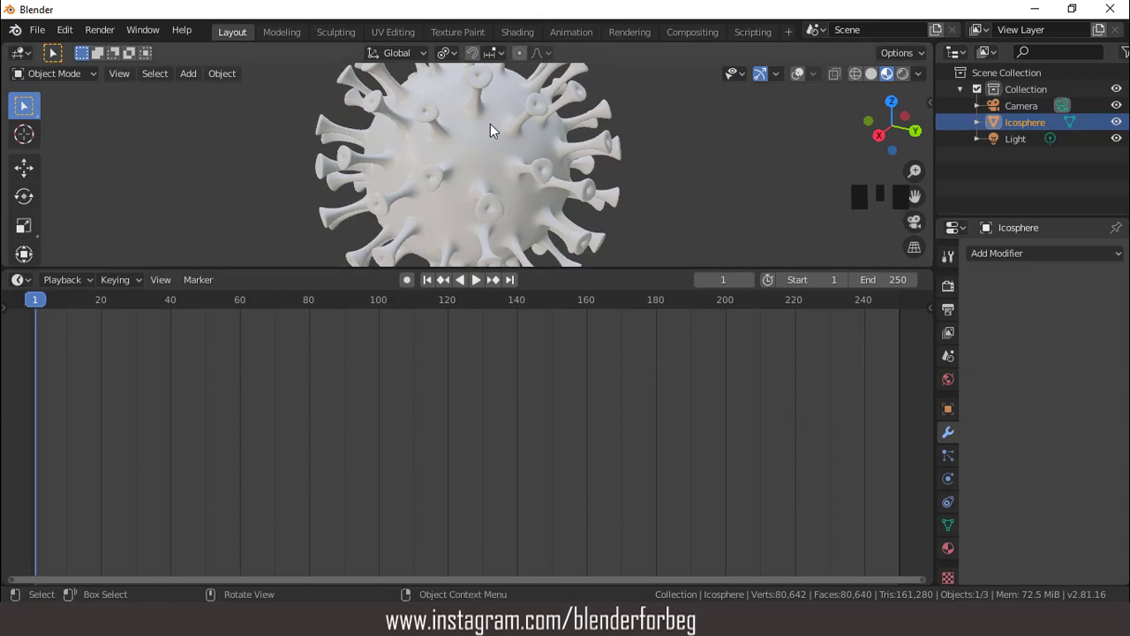
scroll(490, 124, up, 3)
click(18, 281)
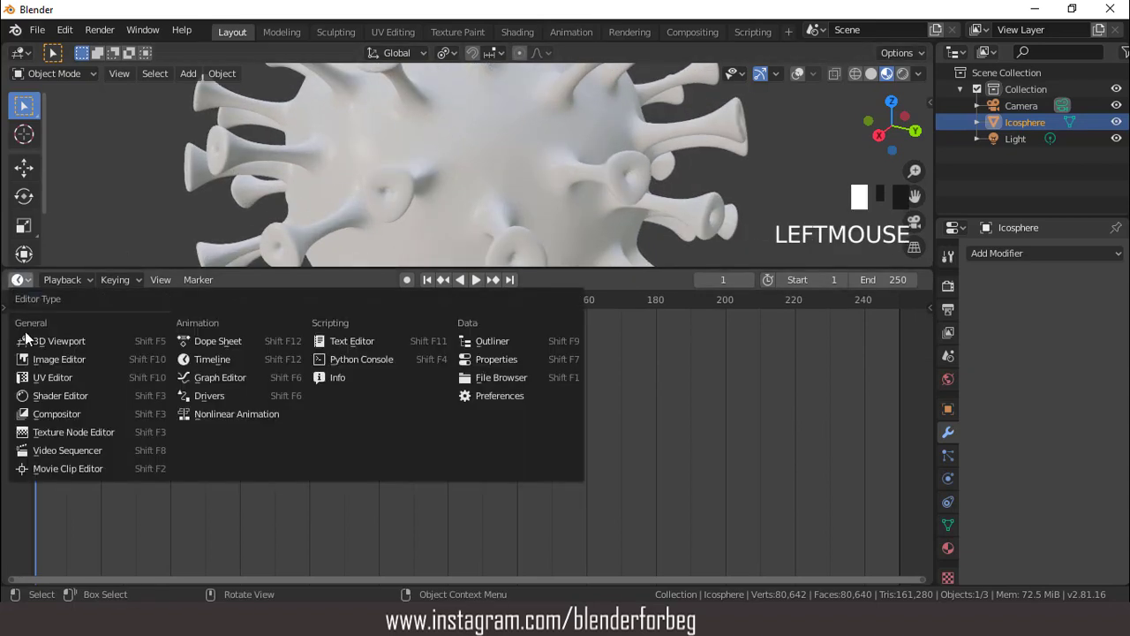
click(60, 396)
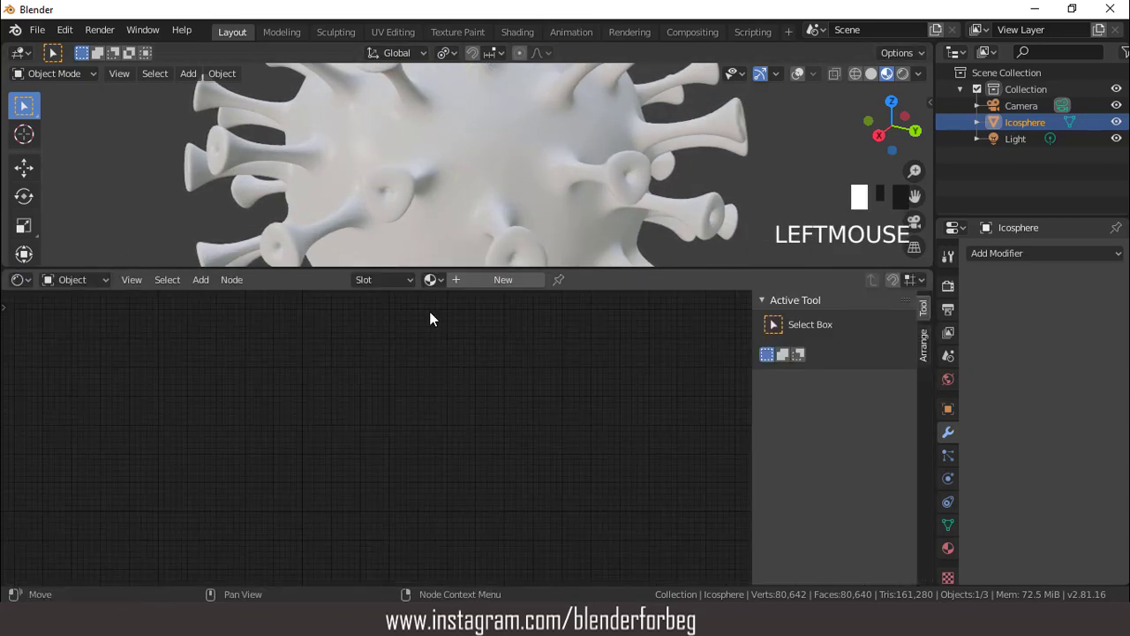
Create a new material for the icosphere and set its base color to a darkened green, hue 0.309 and saturation 0.678.
click(497, 279)
scroll(341, 464, up, 13)
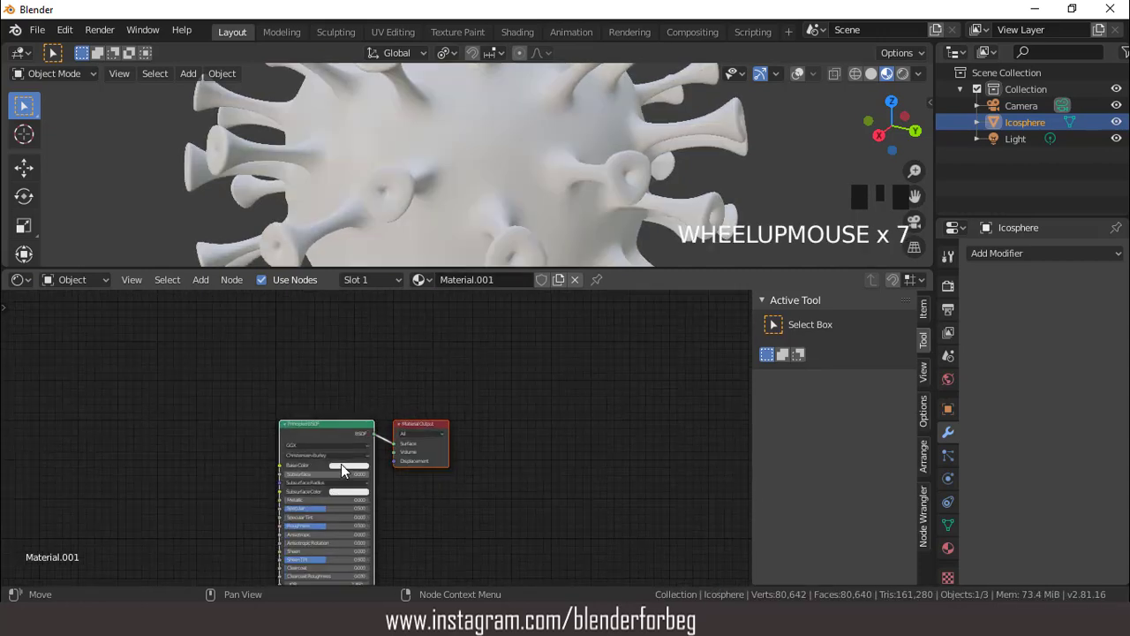
drag(317, 430, 595, 310)
click(610, 360)
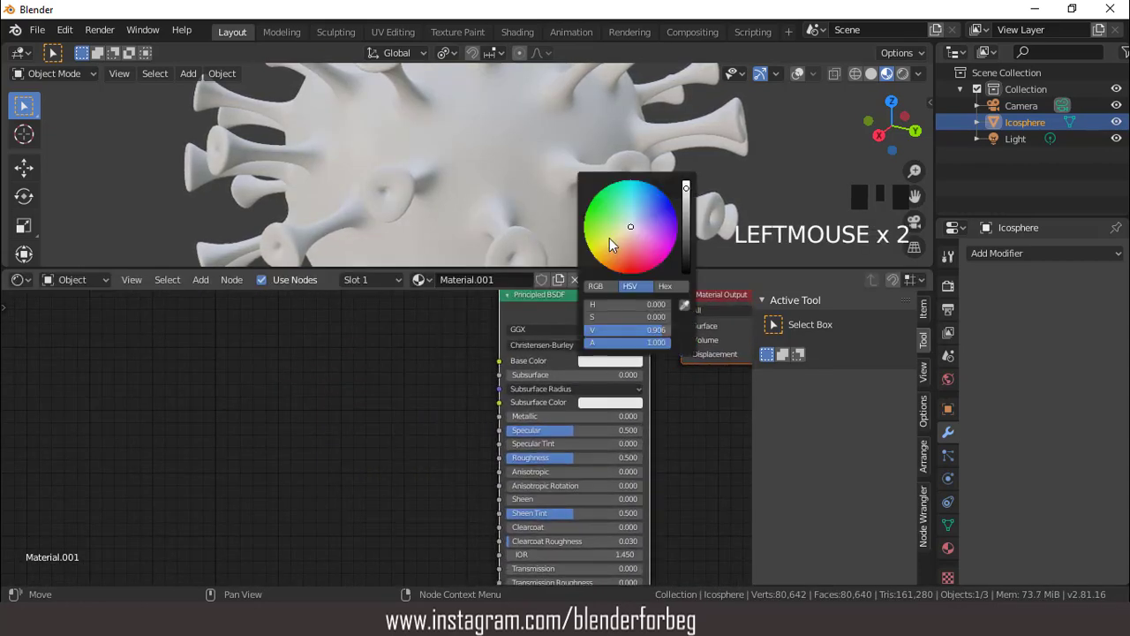
drag(609, 237, 599, 214)
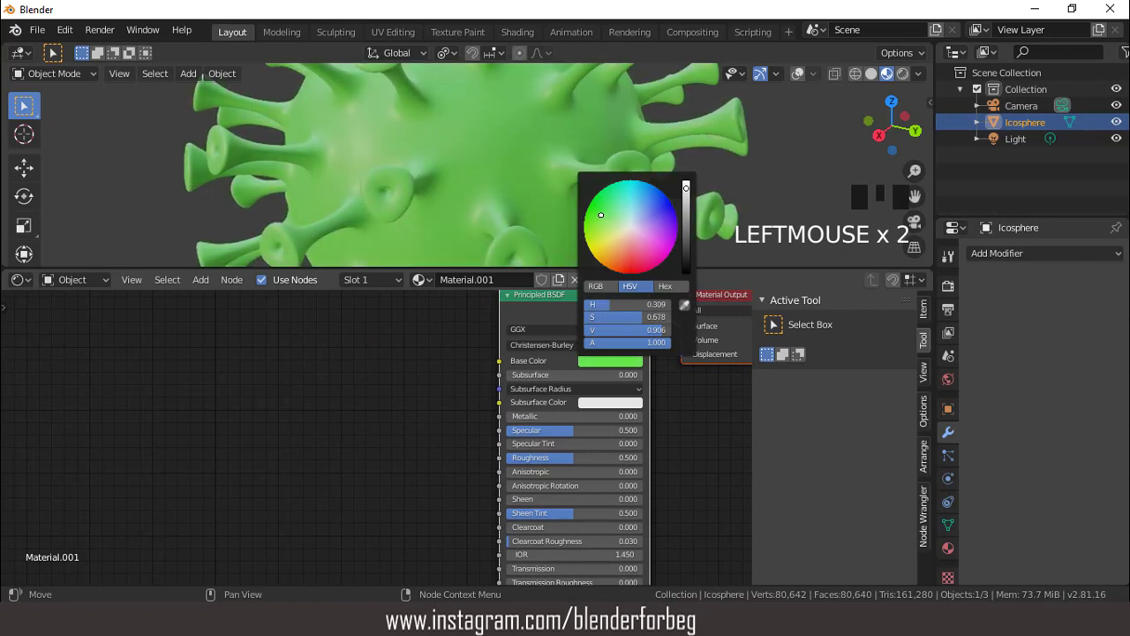
drag(685, 195, 685, 206)
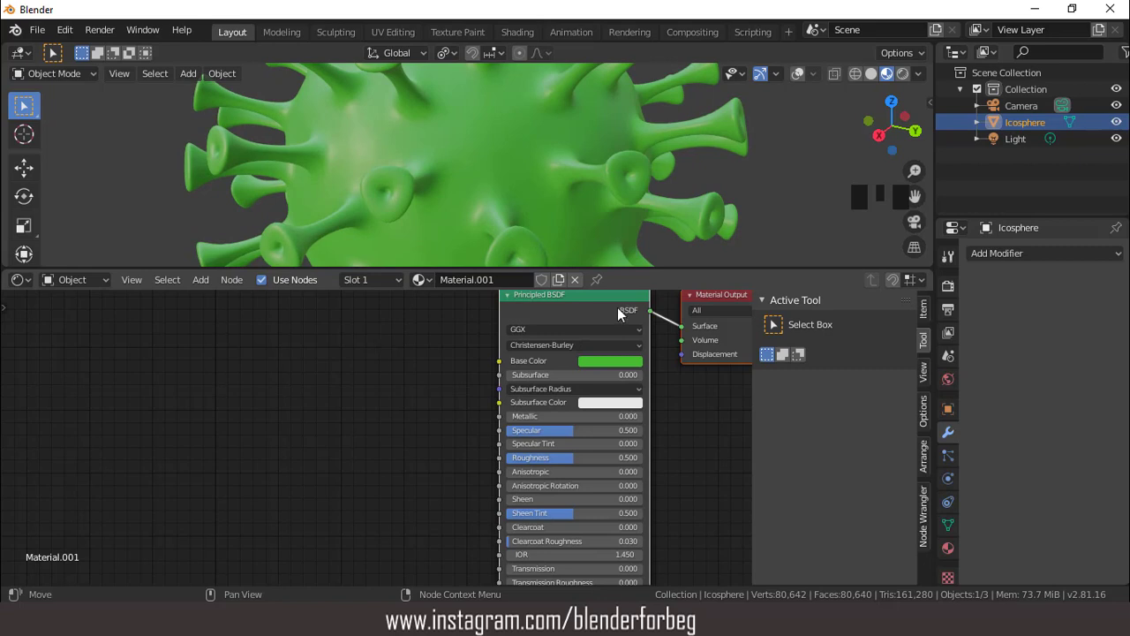
Add a Voronoi Texture node in the empty space beside the lower inputs of the Principled BSDF.
drag(575, 307, 610, 186)
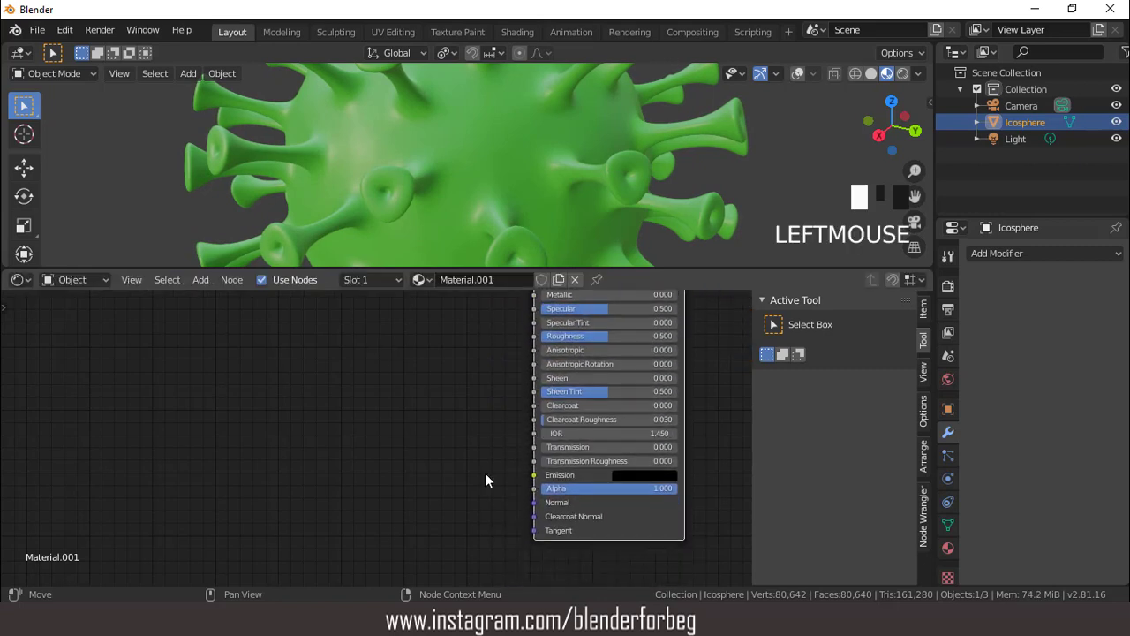
scroll(485, 480, up, 2)
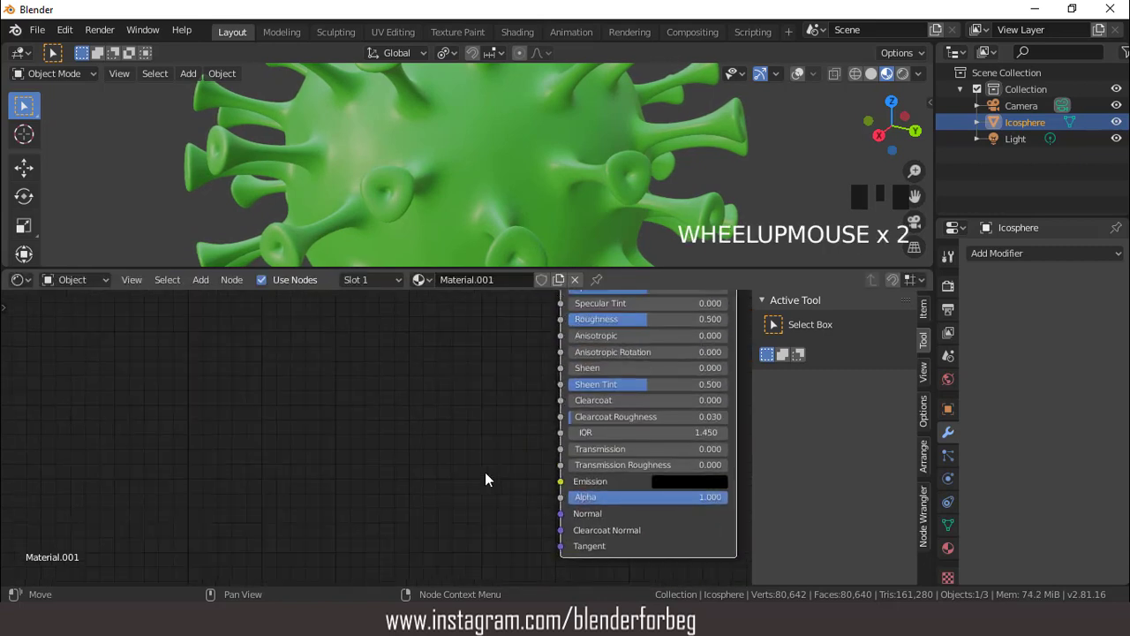
click(201, 279)
click(220, 299)
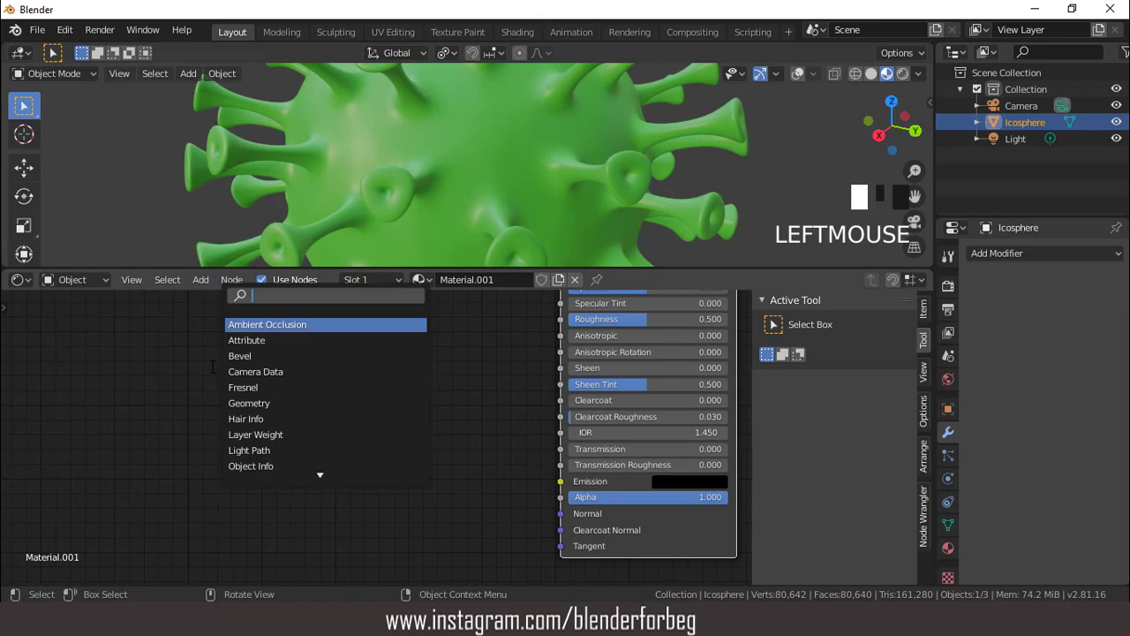
text(vor)
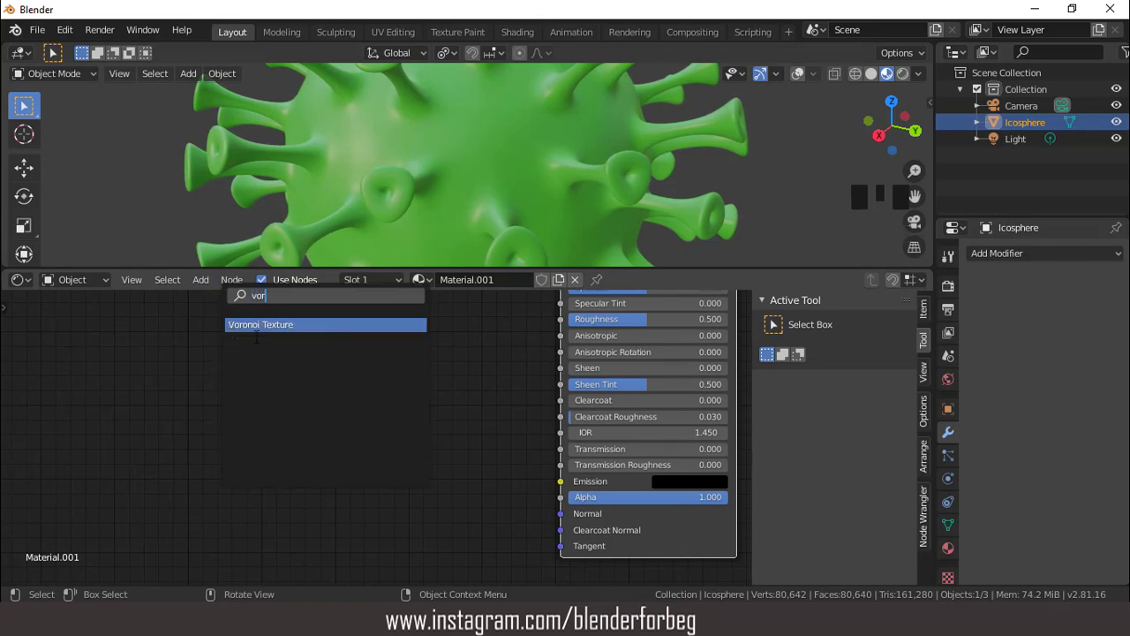
click(259, 324)
click(237, 402)
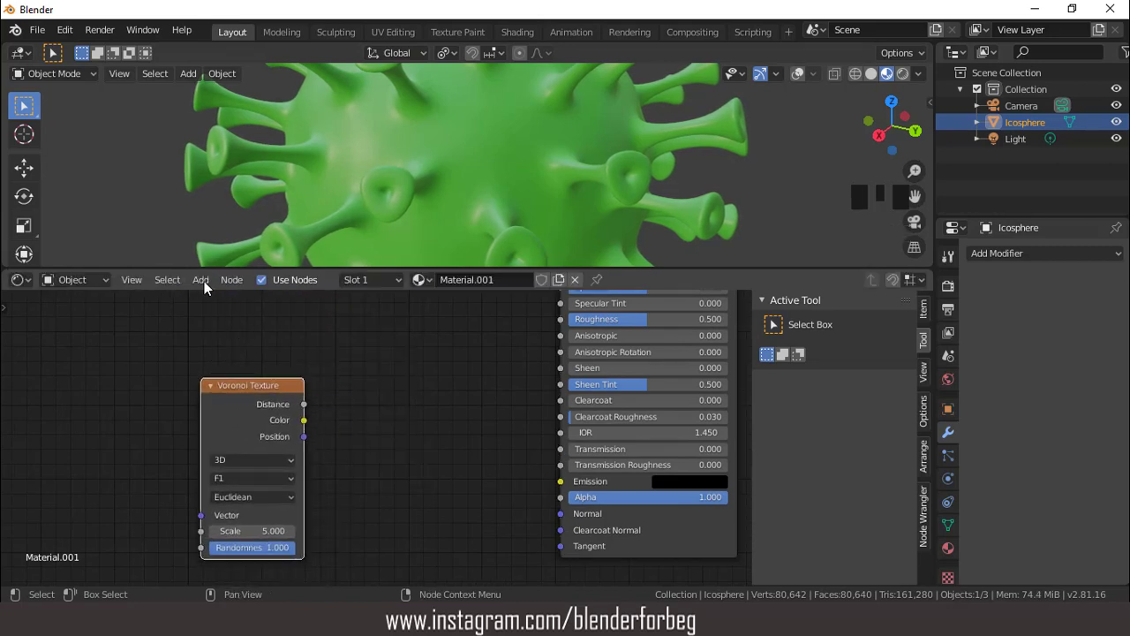
Add a Bump node between the Voronoi Texture and the Principled BSDF.
click(200, 279)
click(227, 300)
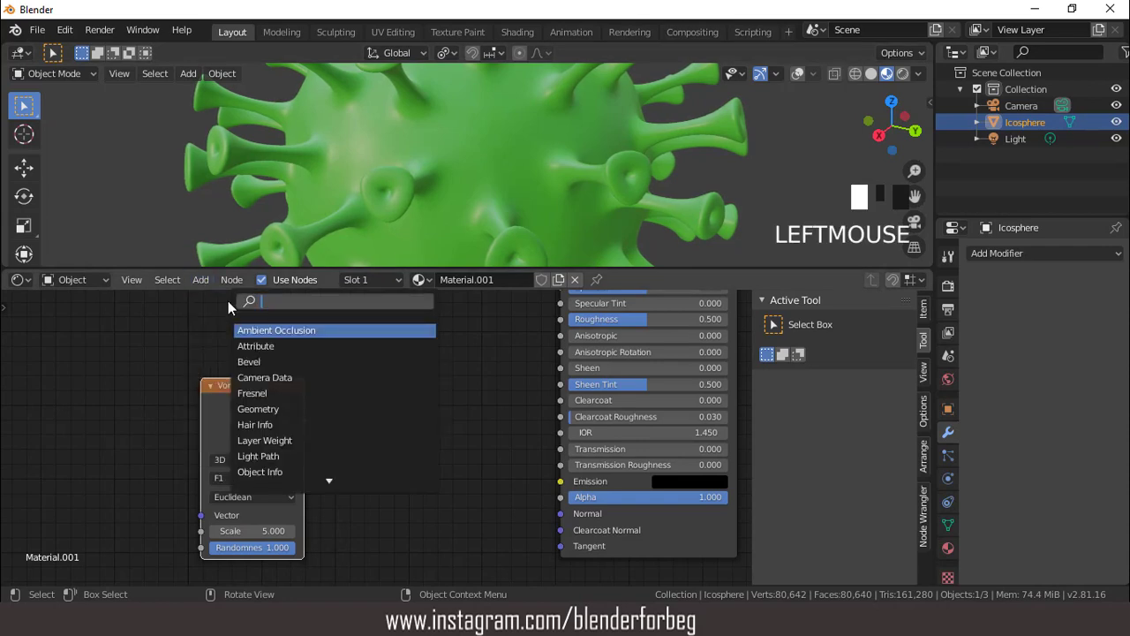
text(bum)
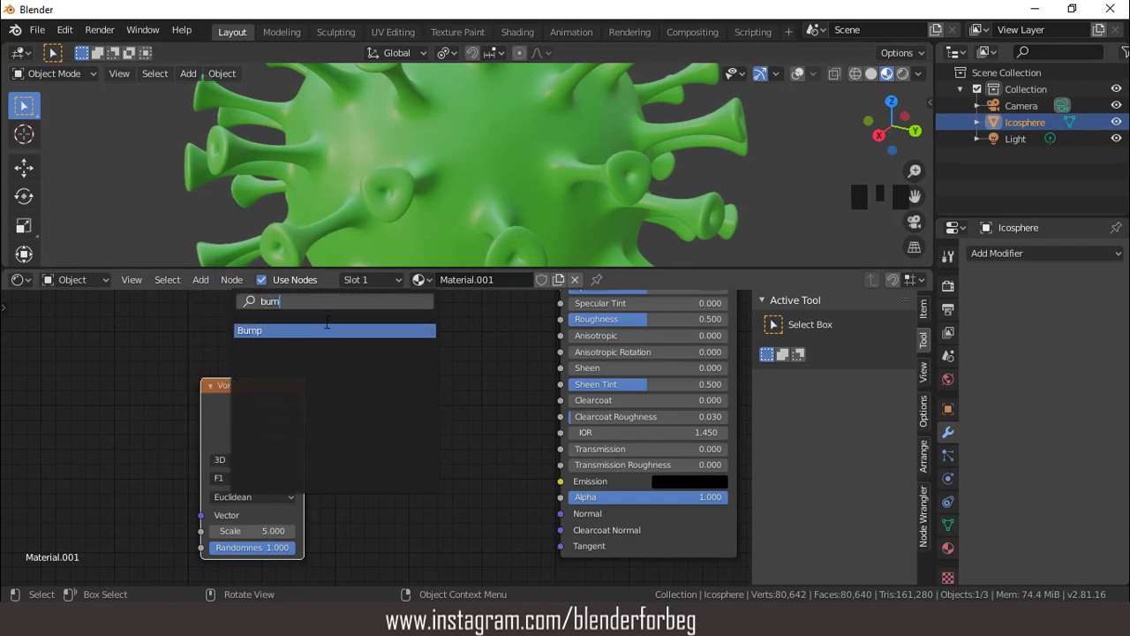
click(319, 330)
click(402, 417)
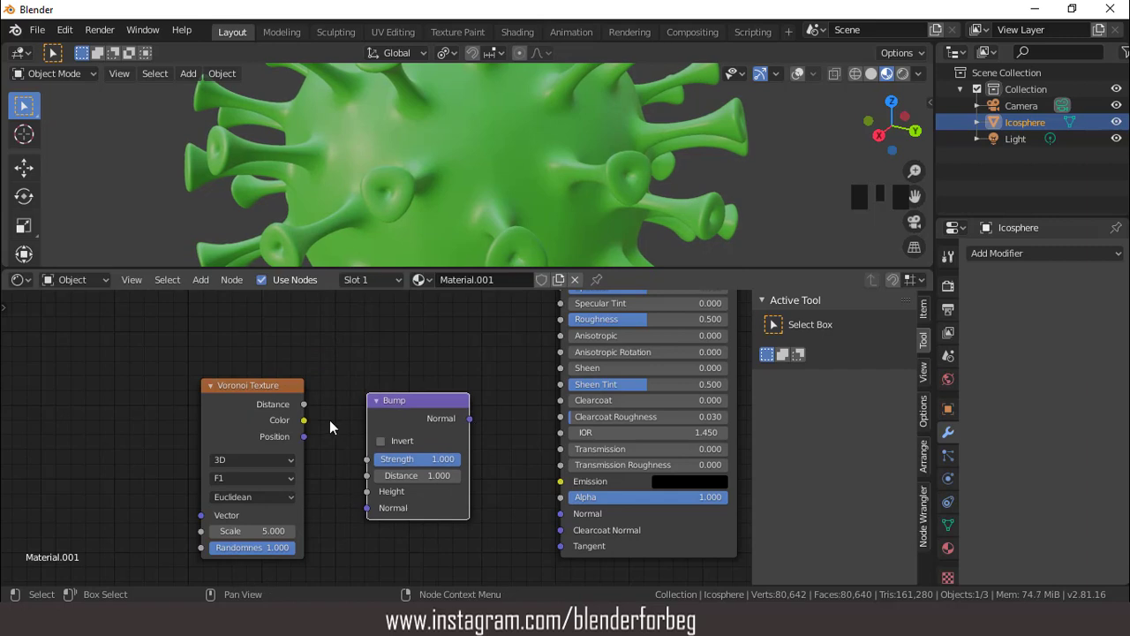
Connect the Voronoi Distance output to the Bump Height input, and the Bump Normal output to the Principled BSDF Normal input.
drag(305, 405, 367, 495)
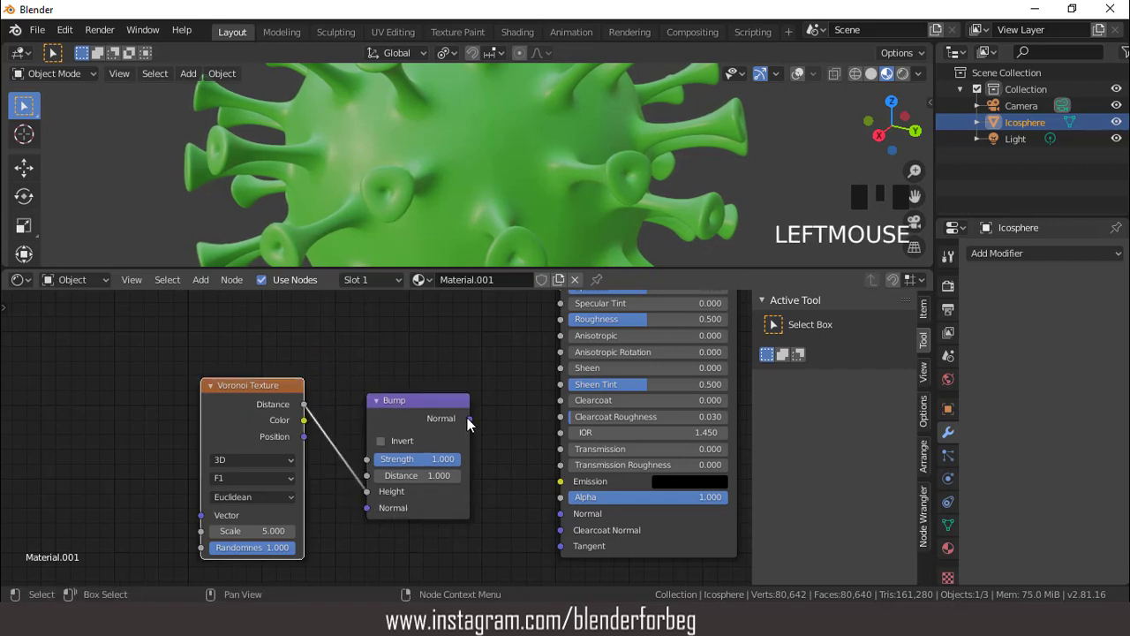
drag(468, 419, 562, 519)
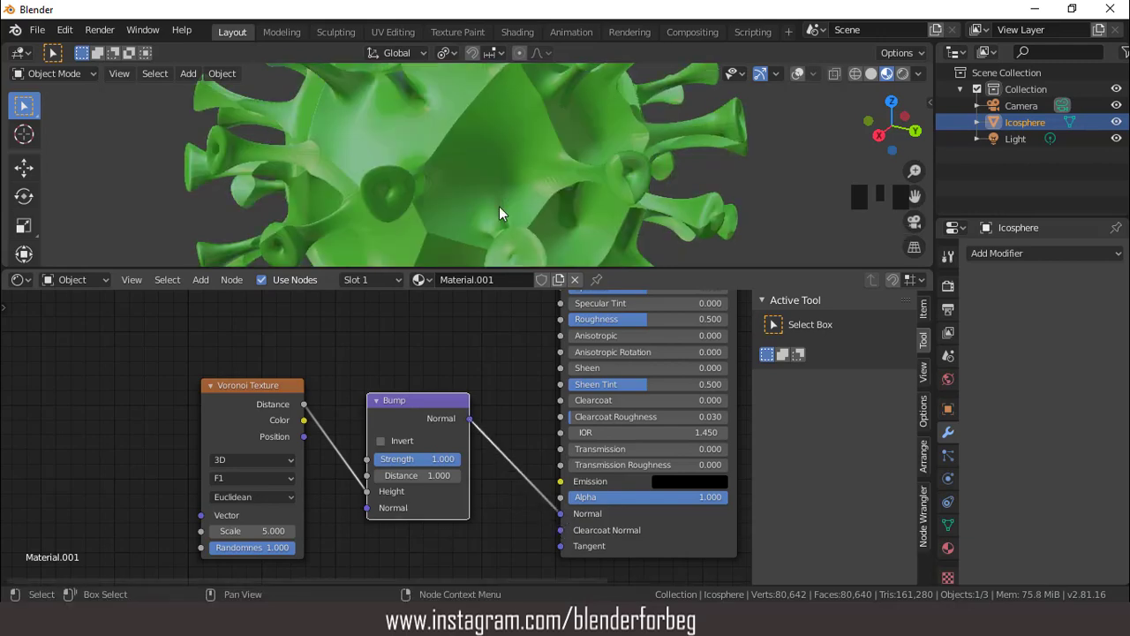
scroll(502, 199, down, 2)
scroll(504, 189, up, 3)
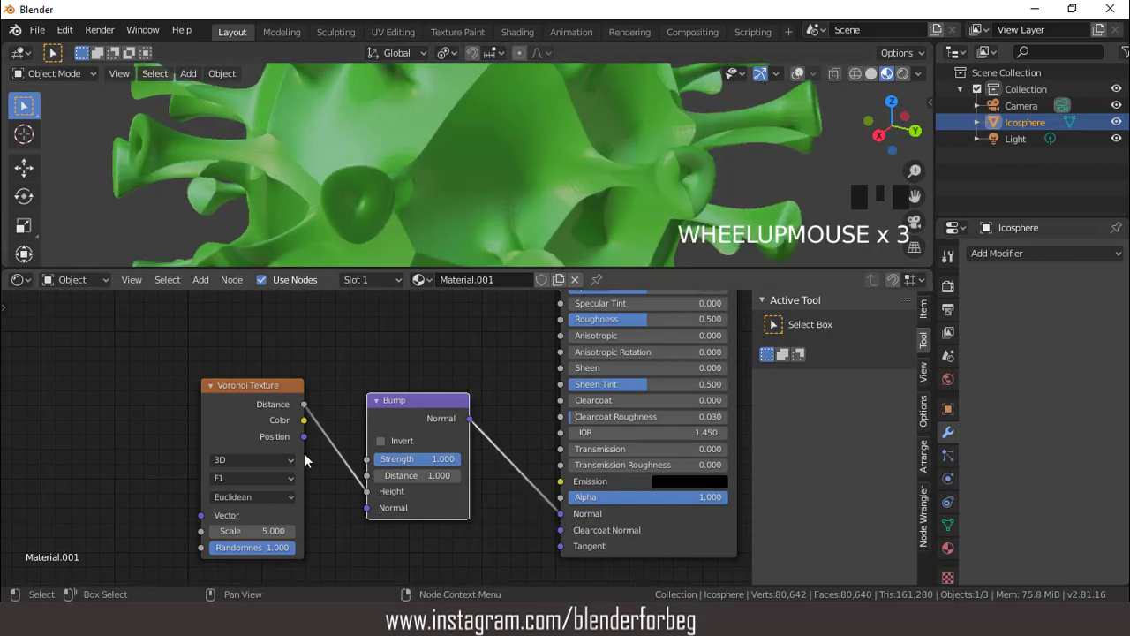
Set the Voronoi Texture scale to 100.
click(252, 530)
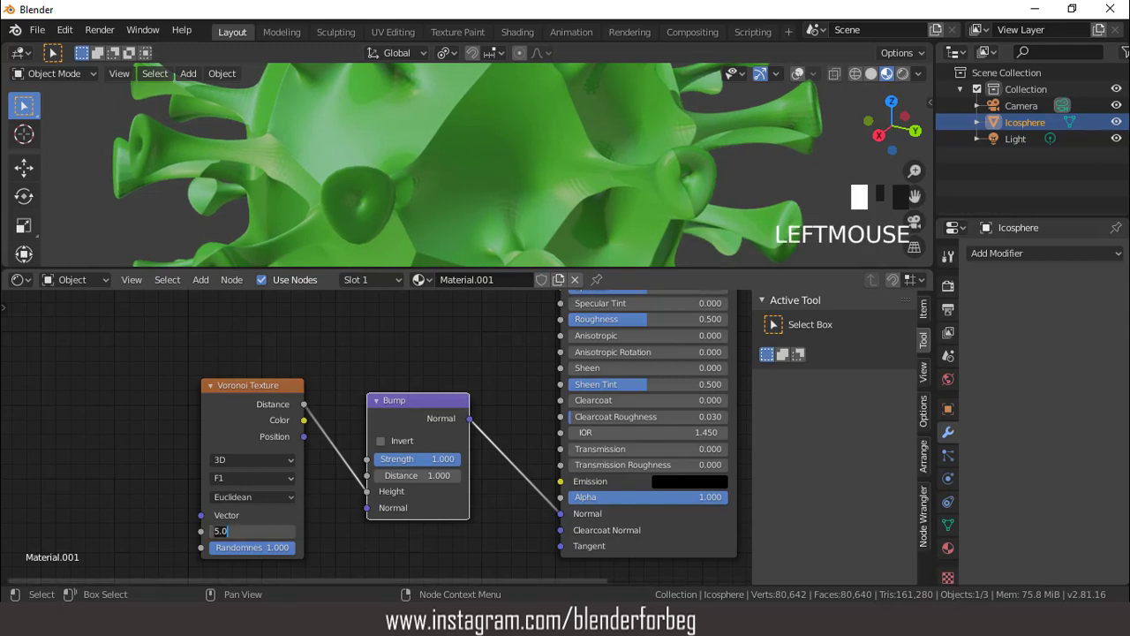
text(100)
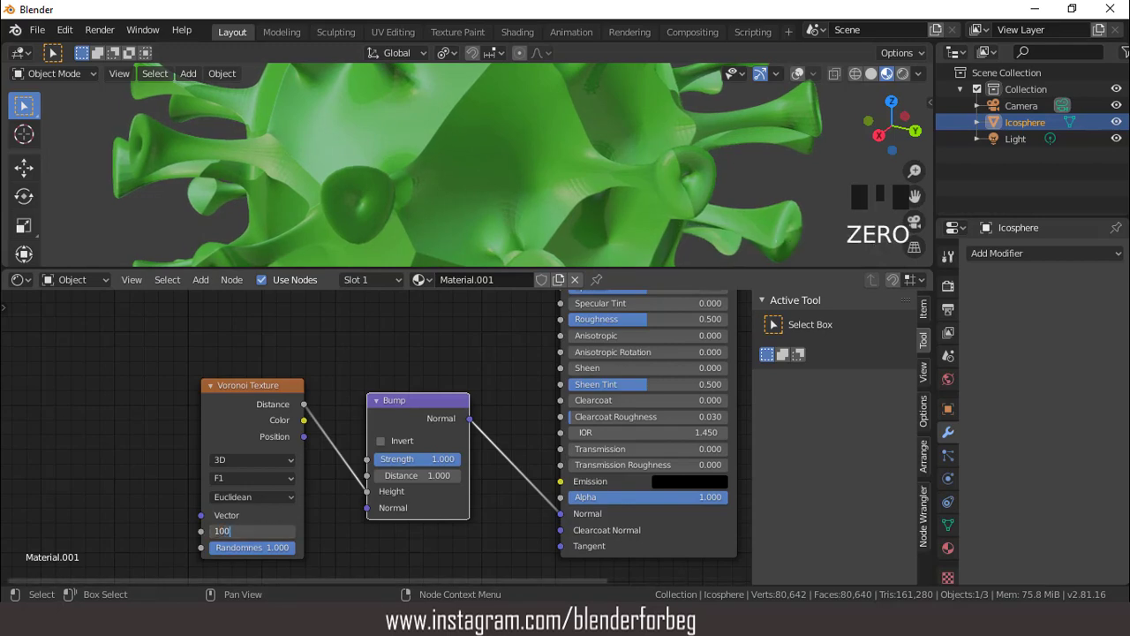
key(Return)
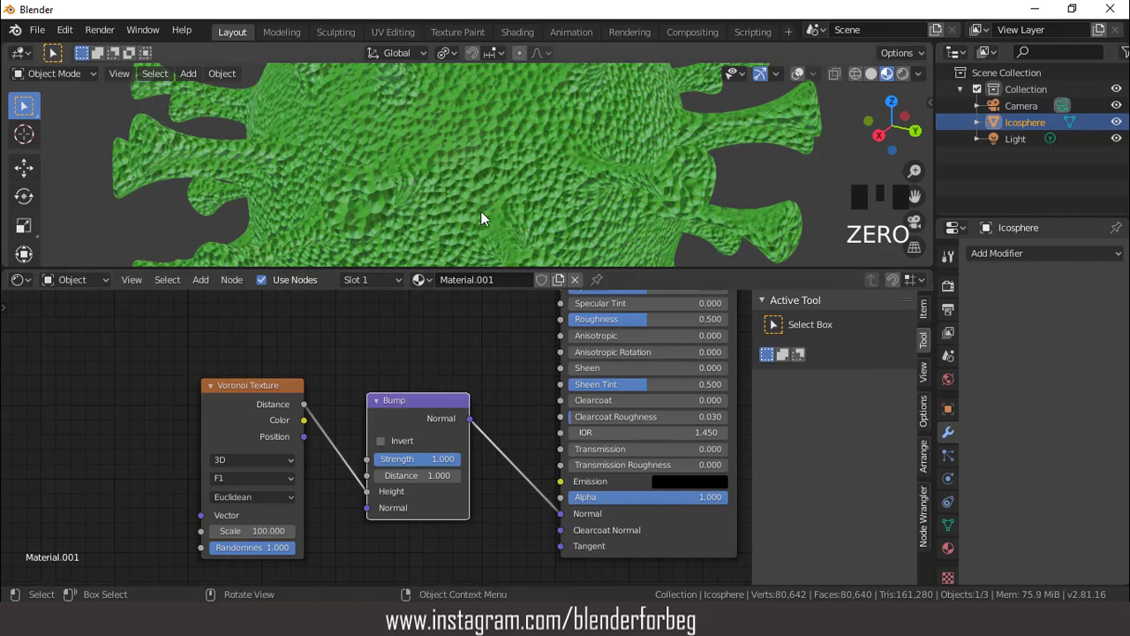
Reduce the Bump node's strength to about 0.083 and enable its Invert option.
scroll(480, 211, down, 2)
drag(446, 460, 397, 459)
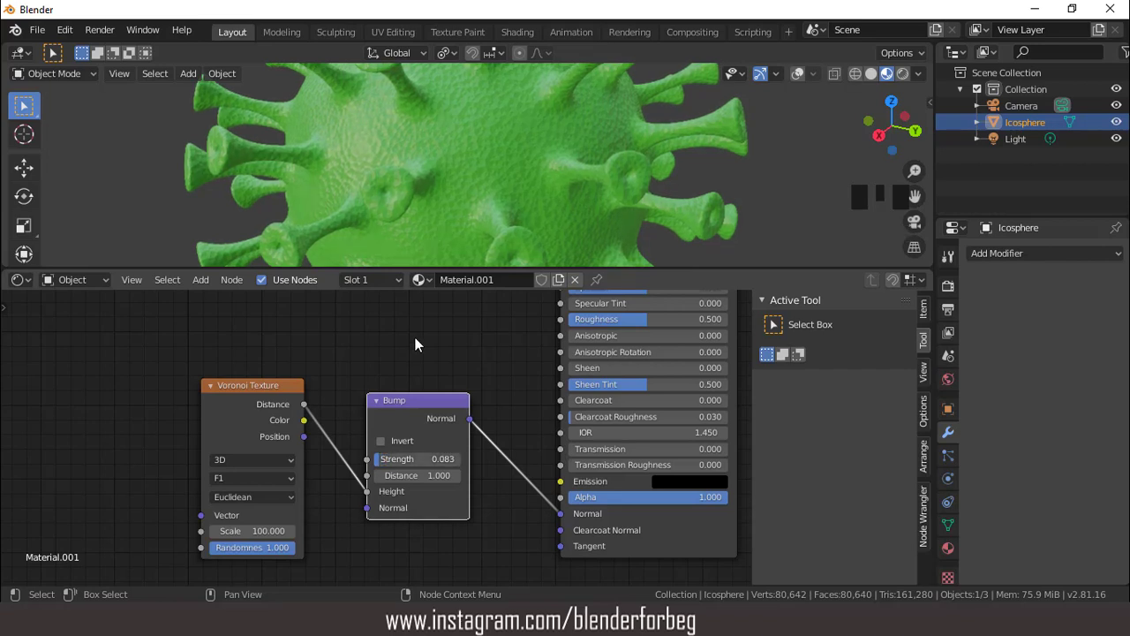
scroll(455, 225, up, 2)
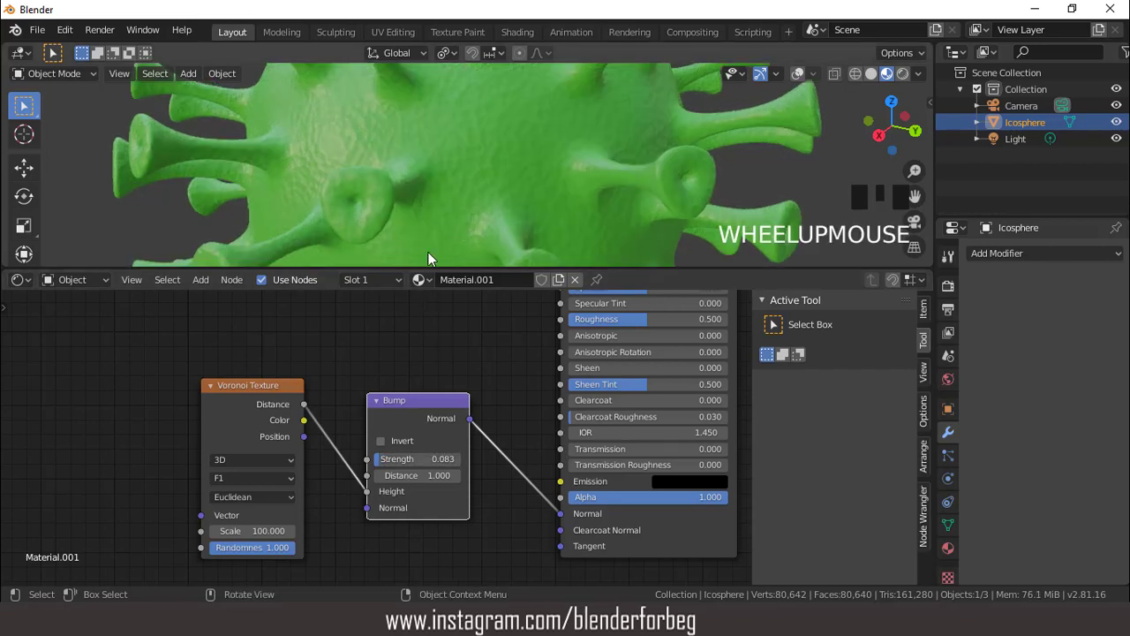
click(380, 441)
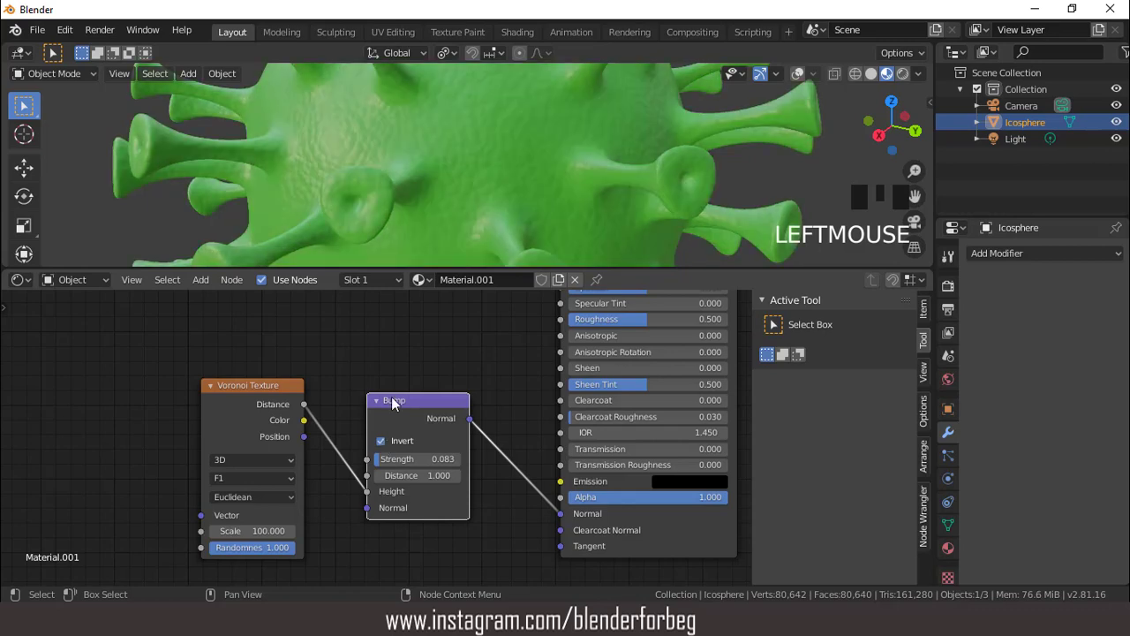
scroll(487, 192, up, 2)
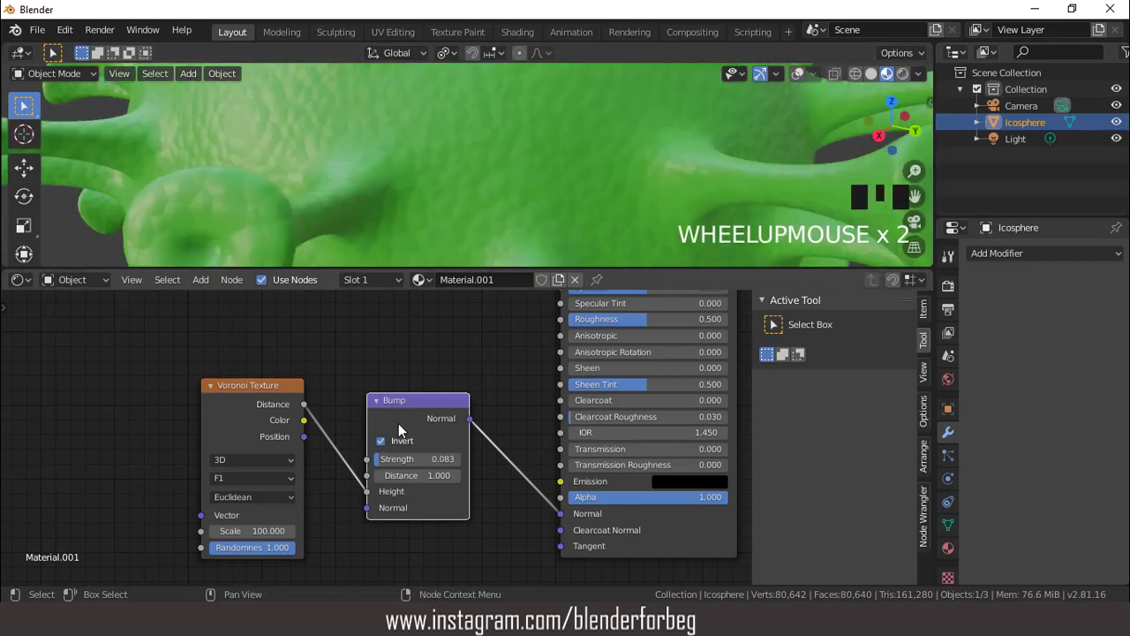
Switch the Voronoi Texture's feature output to Smooth F1 and set its scale to 200.
click(269, 477)
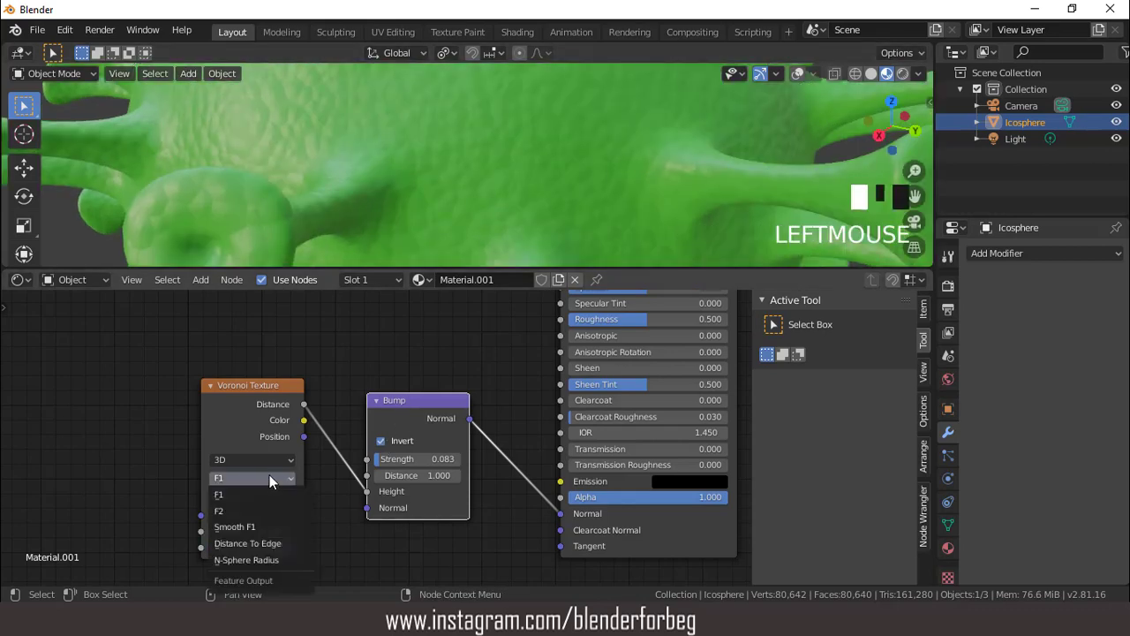
click(253, 527)
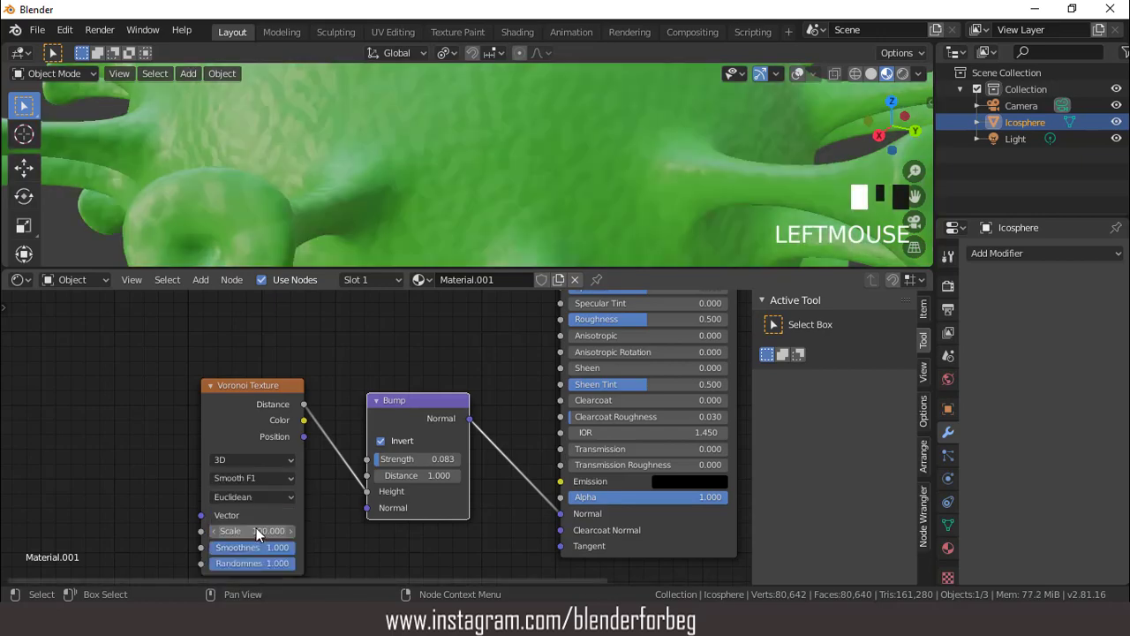
scroll(559, 175, down, 4)
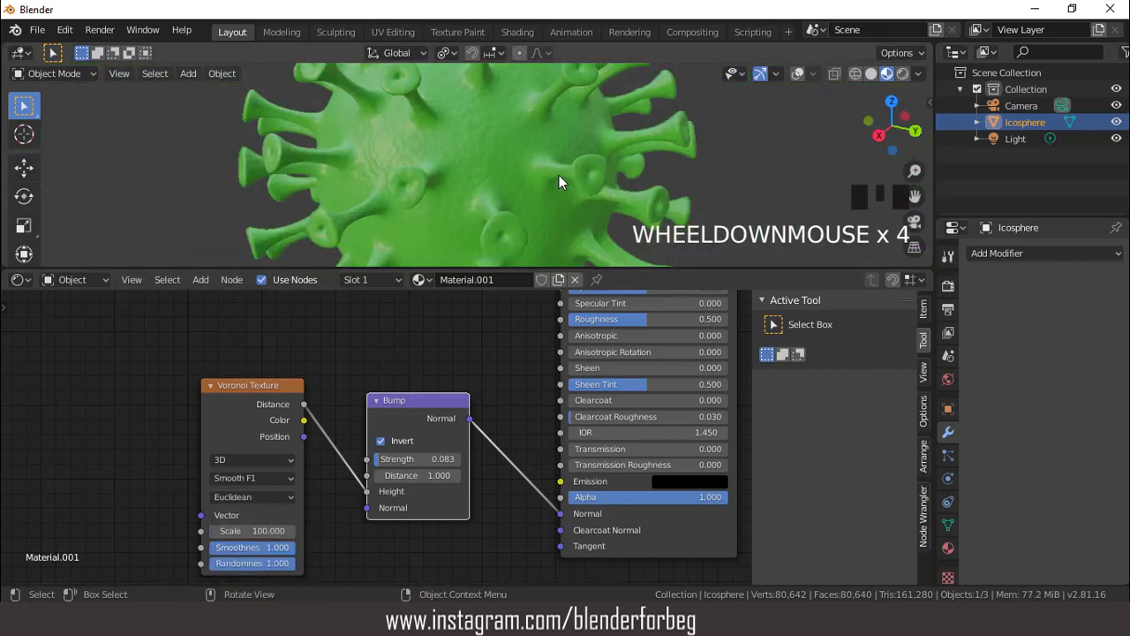
click(261, 530)
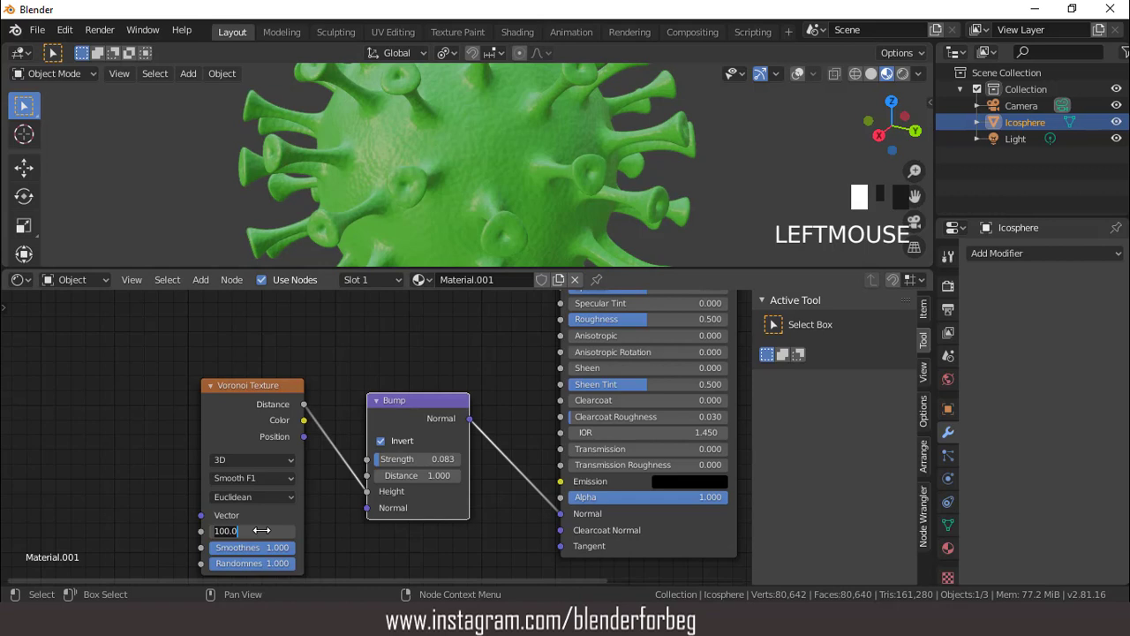
text(200)
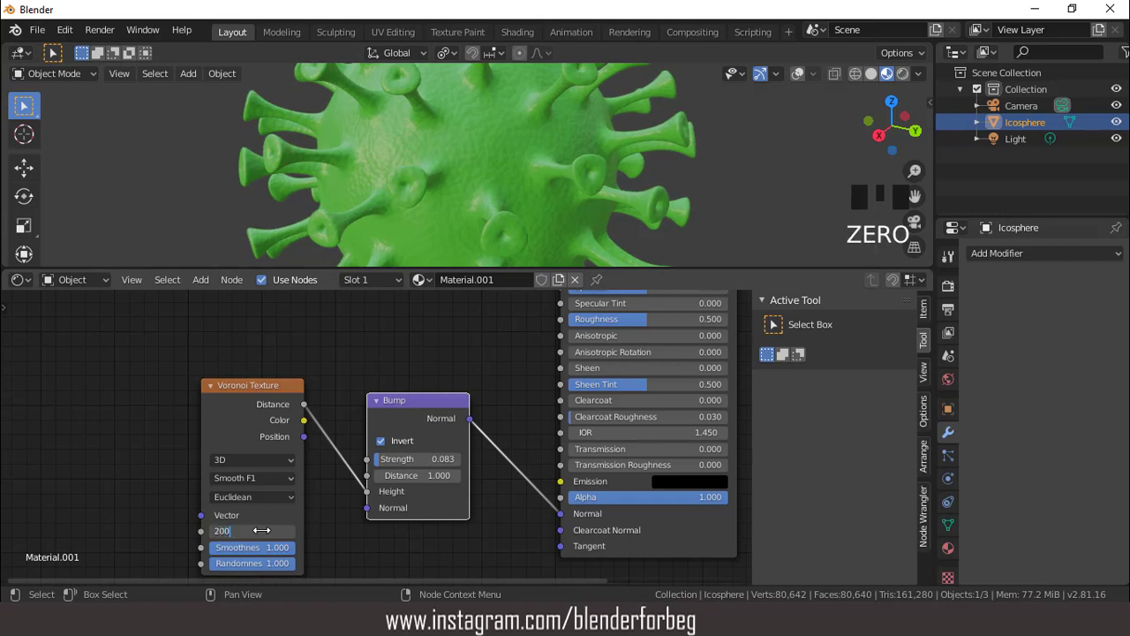
scroll(576, 151, up, 2)
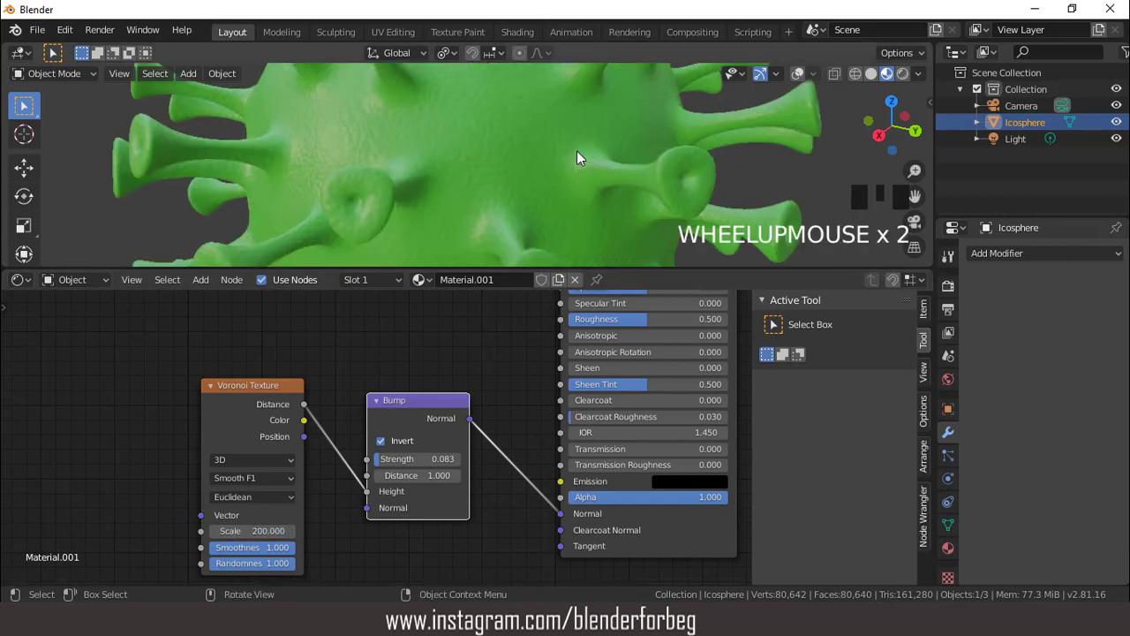
Collapse the Shader Editor to its header to enlarge the 3D viewport, and inspect the whole virus from another side.
drag(464, 267, 433, 602)
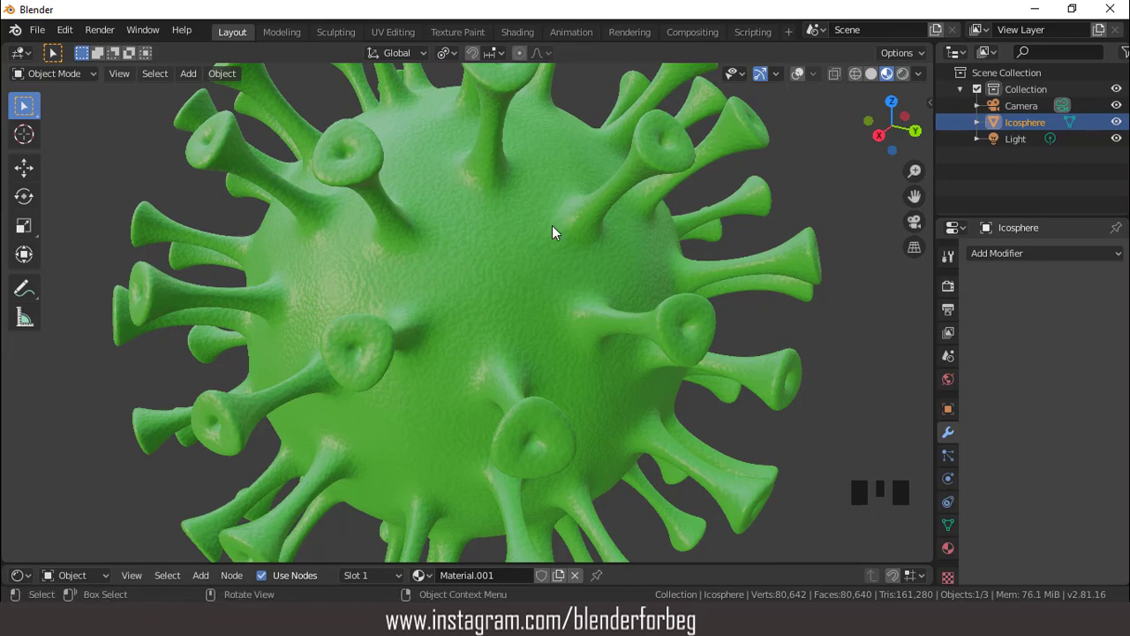
scroll(552, 228, down, 3)
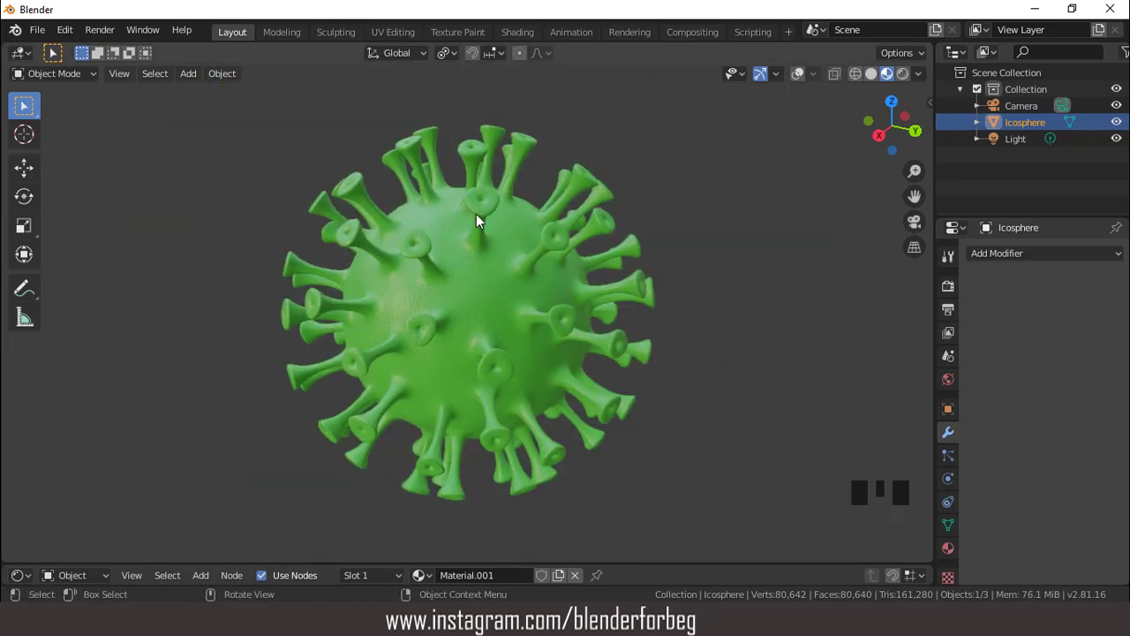
middle_drag(476, 214, 630, 171)
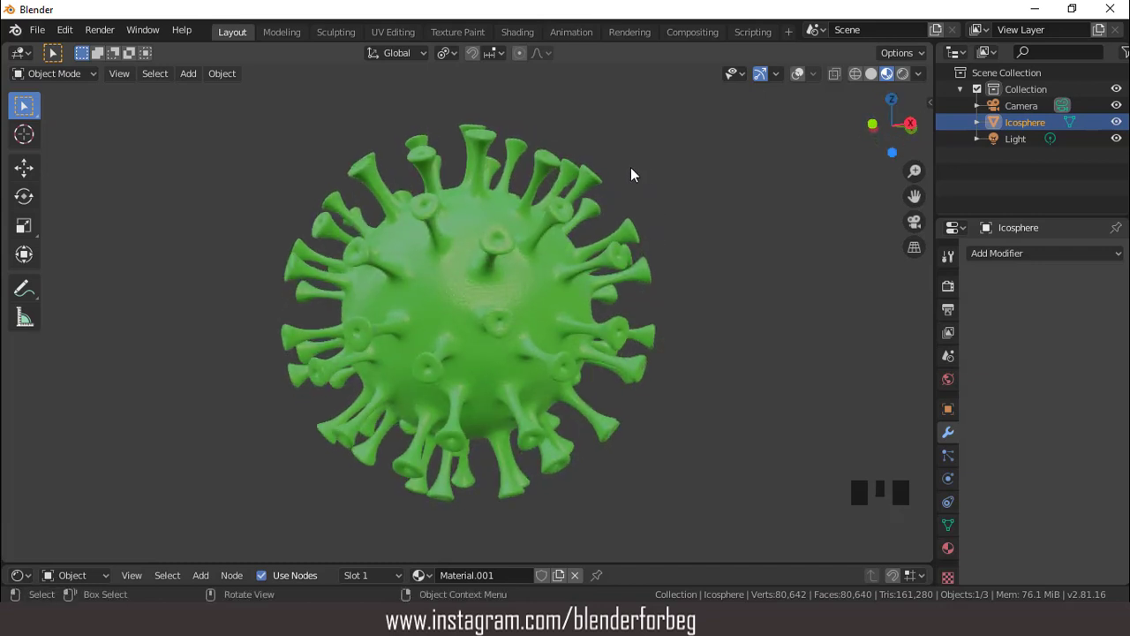
Look through the scene camera and enlarge the view until the virus nearly fills the viewport's height.
key(KP_0)
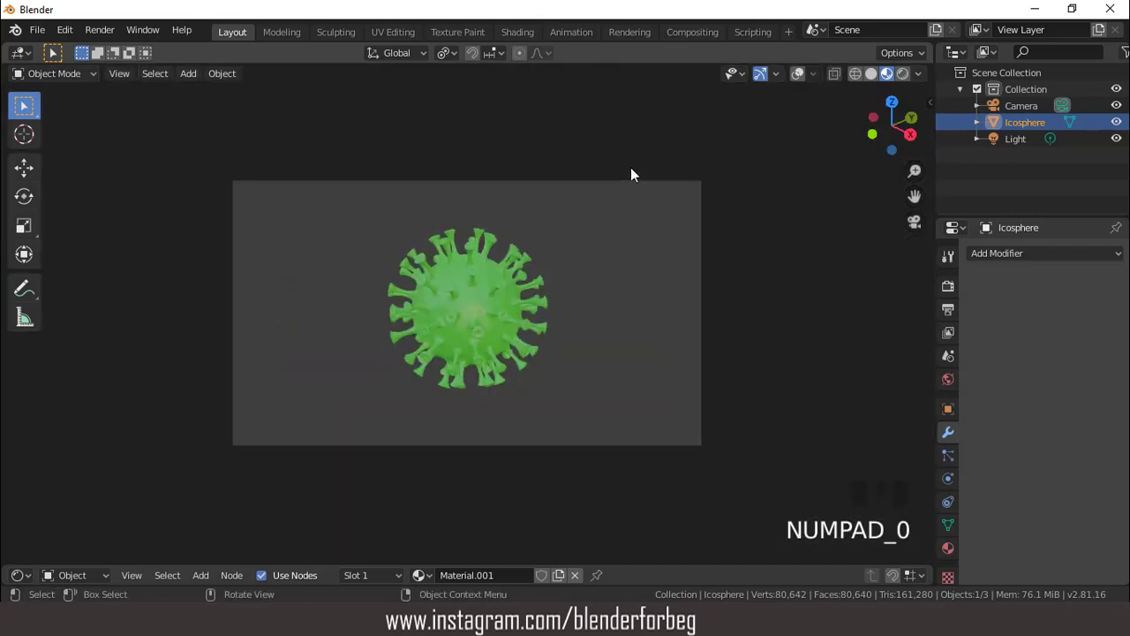
scroll(587, 231, up, 5)
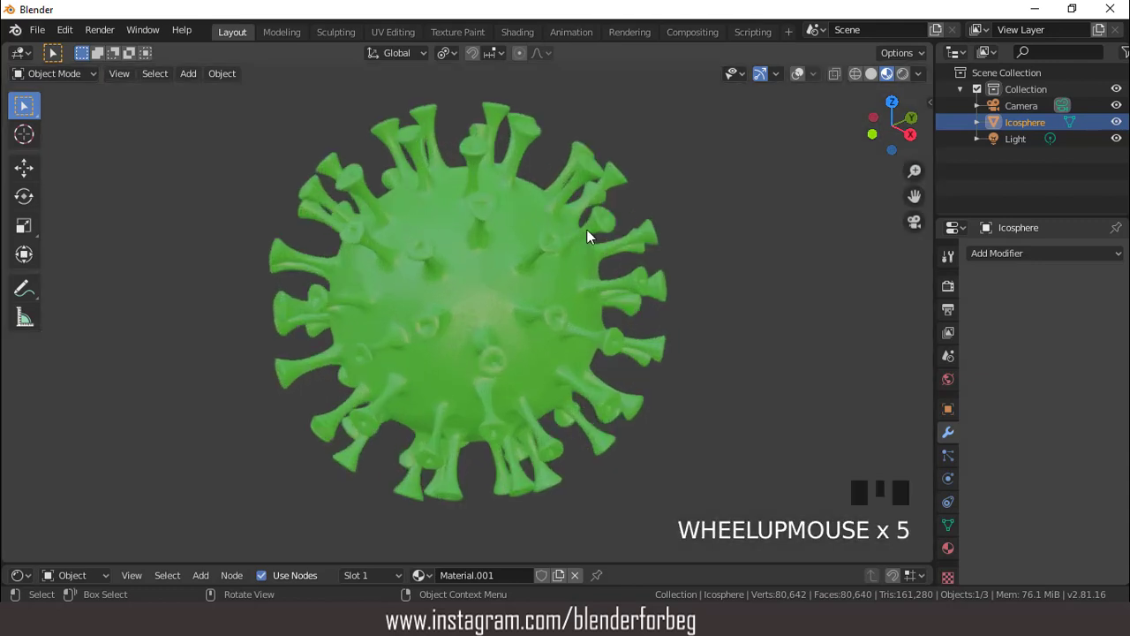
scroll(587, 230, up, 4)
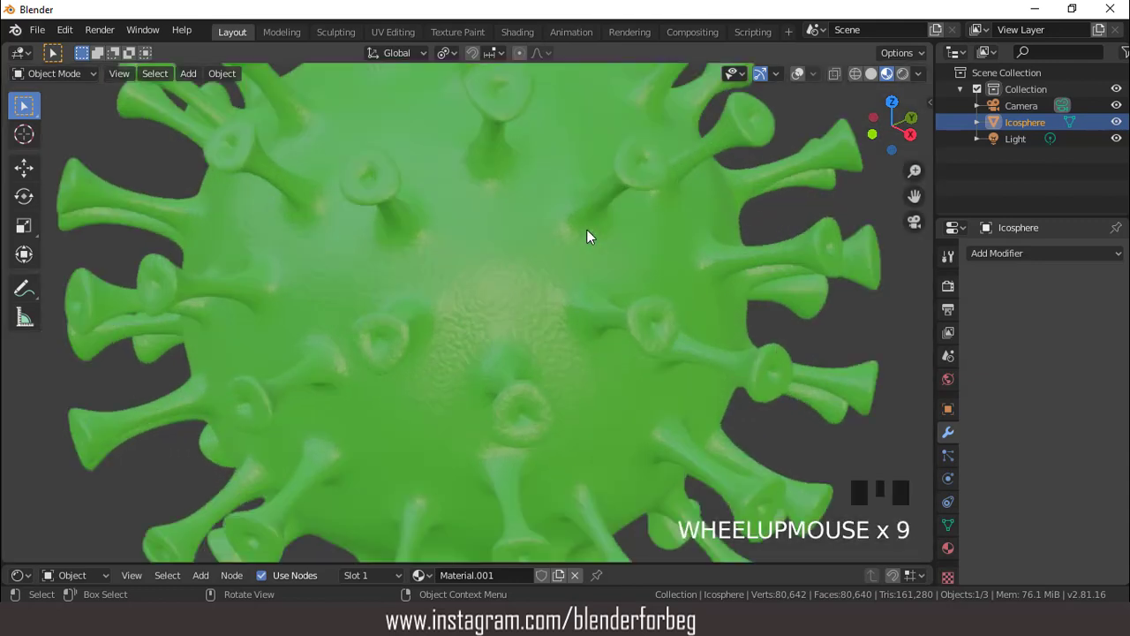
scroll(587, 236, down, 3)
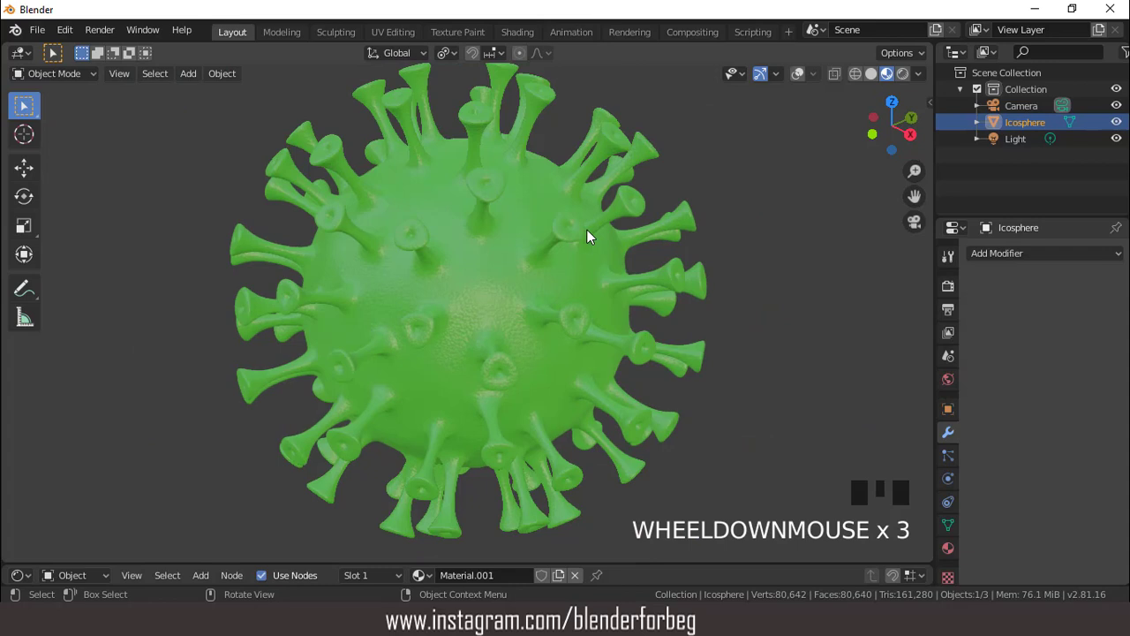